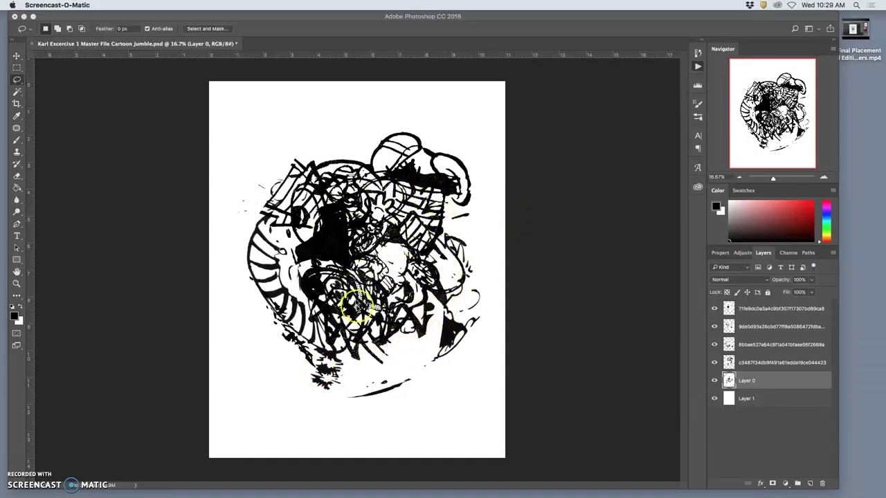
# Step: Toggle the helmeted cartoon layer and Layer 0 on and off to identify their drawings
pyautogui.click(714, 361)
pyautogui.click(714, 362)
pyautogui.click(714, 362)
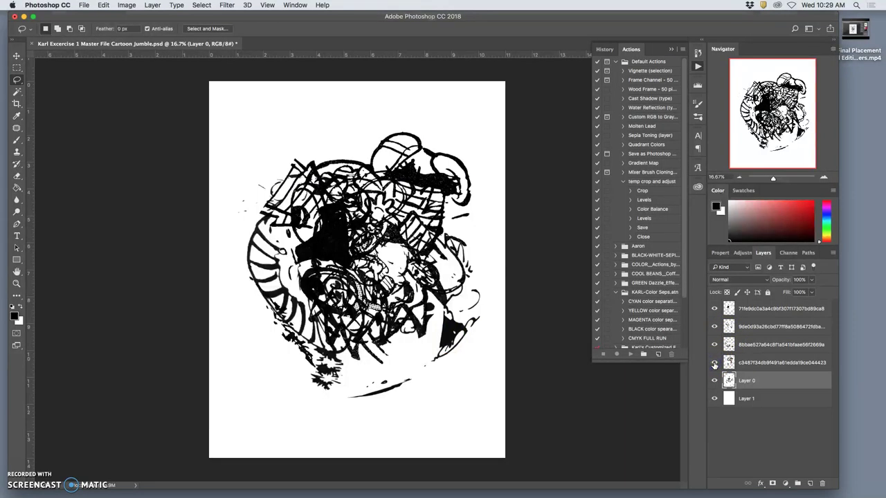
pyautogui.click(714, 363)
pyautogui.click(715, 363)
pyautogui.click(715, 380)
pyautogui.click(714, 381)
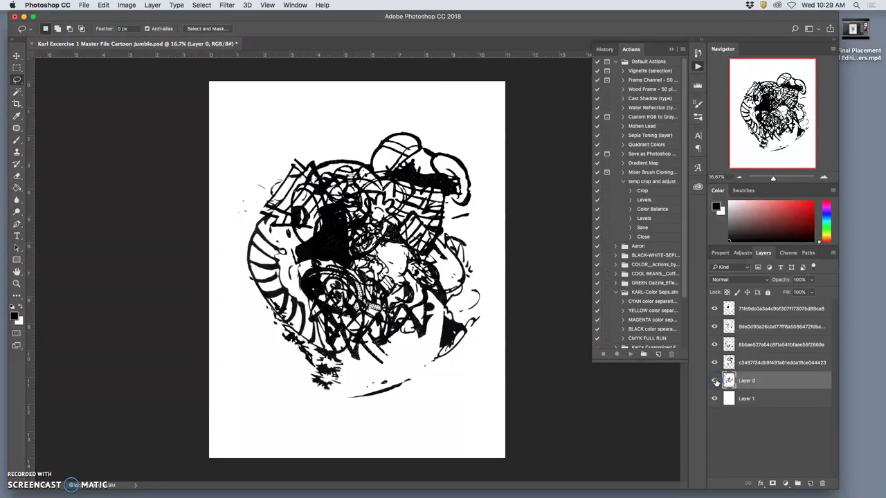
# Step: Hide every drawing except the helmeted cartoon, trial-lasso the helmet dome, and pick the Magic Wand
pyautogui.moveTo(715, 362); pyautogui.dragTo(714, 316)
pyautogui.click(714, 363)
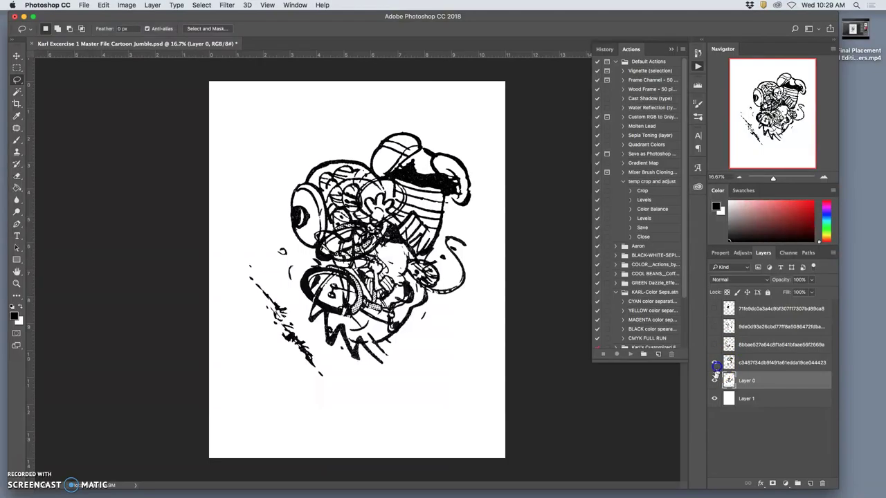
pyautogui.click(714, 381)
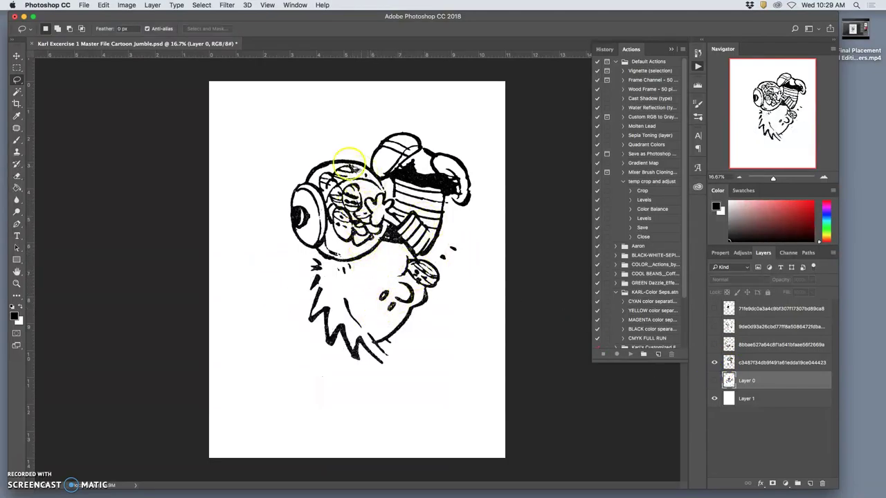
pyautogui.moveTo(367, 169)
pyautogui.mouseDown()
pyautogui.moveTo(306, 201)
pyautogui.moveTo(358, 162)
pyautogui.moveTo(341, 226)
pyautogui.moveTo(328, 195)
pyautogui.moveTo(359, 207)
pyautogui.moveTo(330, 229)
pyautogui.moveTo(354, 180)
pyautogui.moveTo(369, 214)
pyautogui.moveTo(319, 229)
pyautogui.moveTo(337, 183)
pyautogui.moveTo(327, 230)
pyautogui.mouseUp()
pyautogui.click(16, 92)
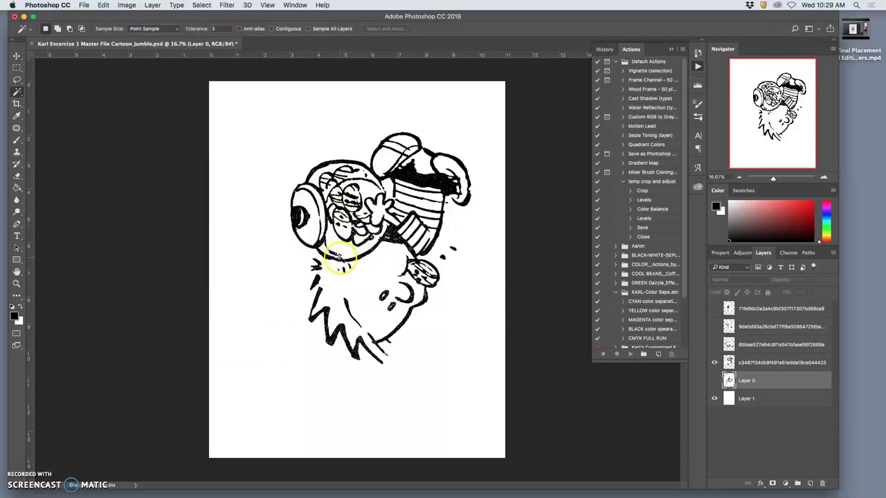
# Step: Make layer c3487… active, checking its drawing by toggling its visibility
pyautogui.click(745, 366)
pyautogui.click(713, 365)
pyautogui.click(714, 365)
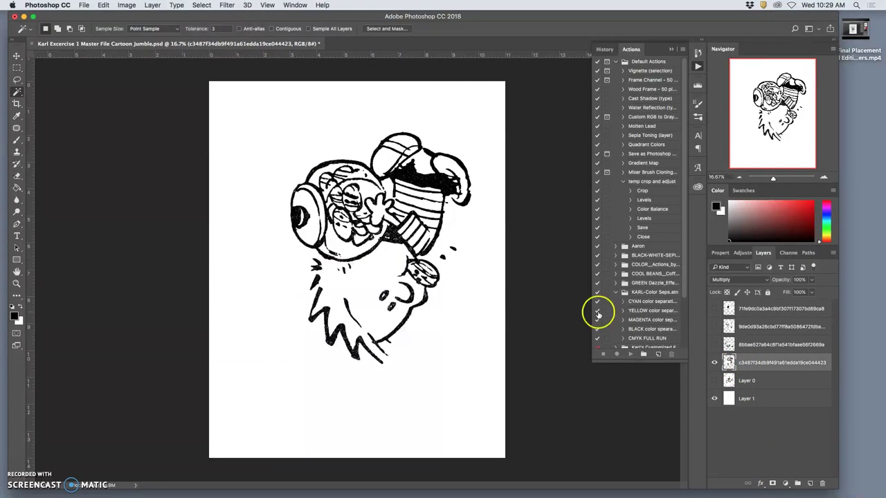
# Step: Browse the Quick Selection and Lasso tool flyouts, returning to the Magic Wand
pyautogui.click(18, 88)
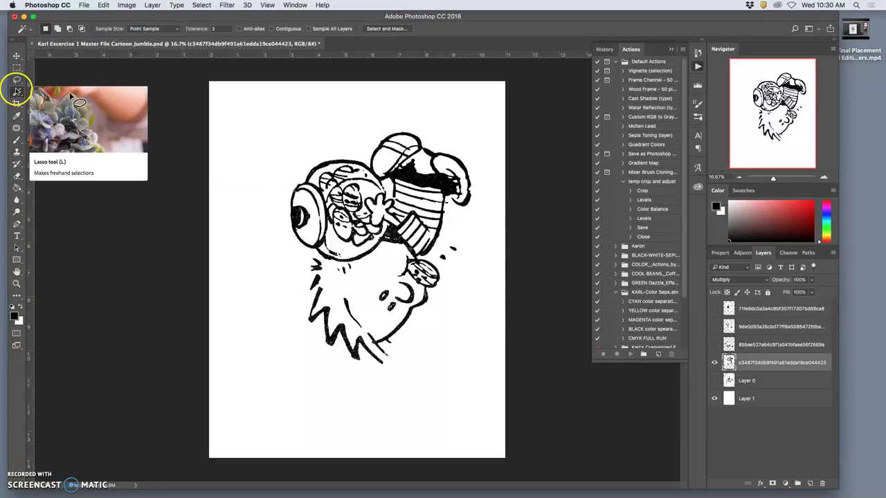
pyautogui.rightClick(18, 90)
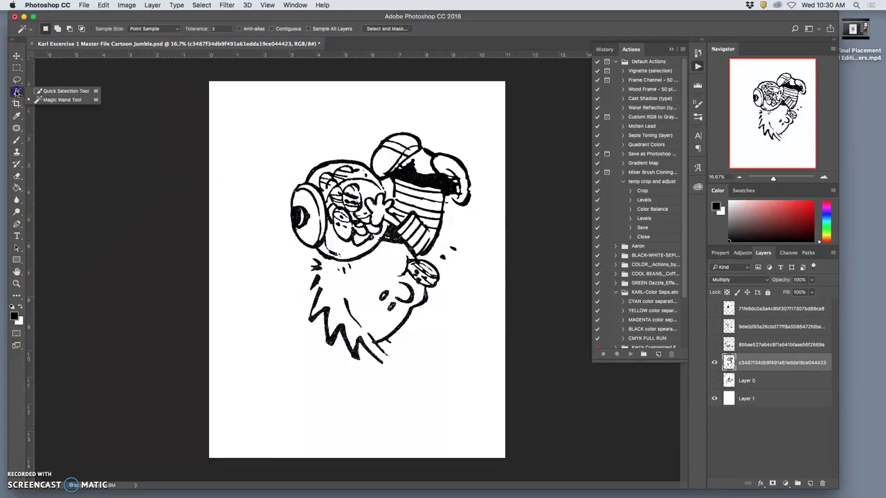
pyautogui.click(54, 93)
pyautogui.moveTo(17, 80); pyautogui.dragTo(40, 97)
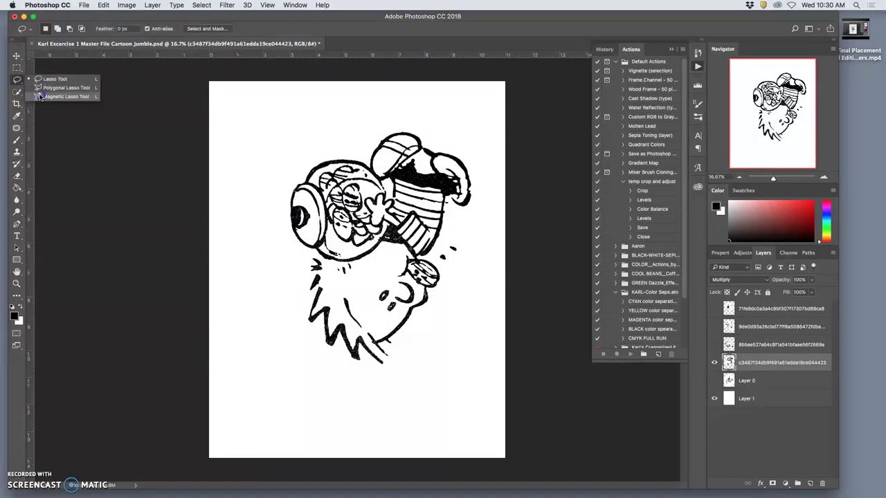
pyautogui.moveTo(40, 97)
pyautogui.mouseDown()
pyautogui.moveTo(43, 79)
pyautogui.moveTo(35, 95)
pyautogui.moveTo(43, 100)
pyautogui.moveTo(19, 95)
pyautogui.moveTo(53, 102)
pyautogui.mouseUp()
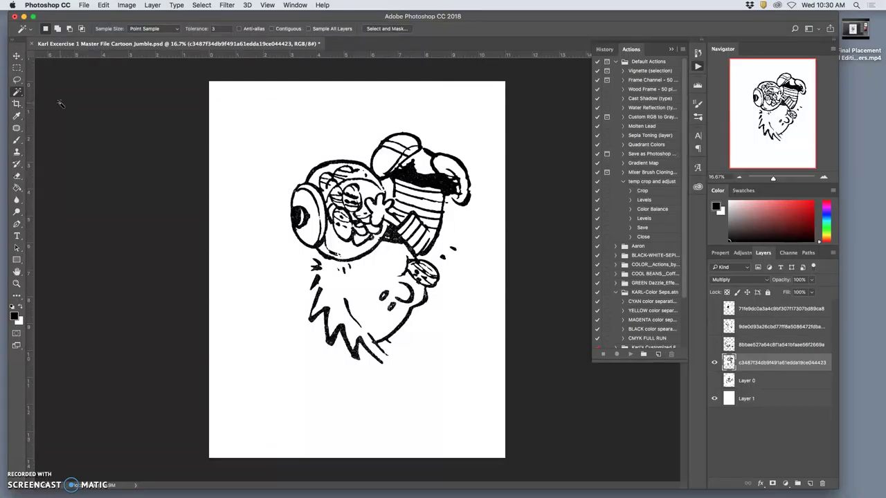
# Step: Give the Magic Wand a Tolerance of 32 and switch Contiguous on
pyautogui.click(59, 104)
pyautogui.click(209, 30)
pyautogui.write('2')
pyautogui.doubleClick(215, 29)
pyautogui.click(273, 29)
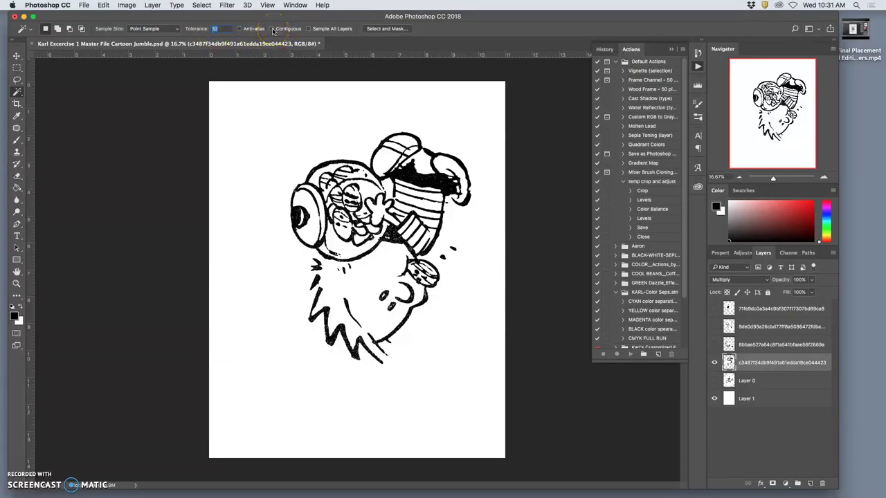
pyautogui.click(272, 29)
pyautogui.click(272, 30)
pyautogui.click(274, 30)
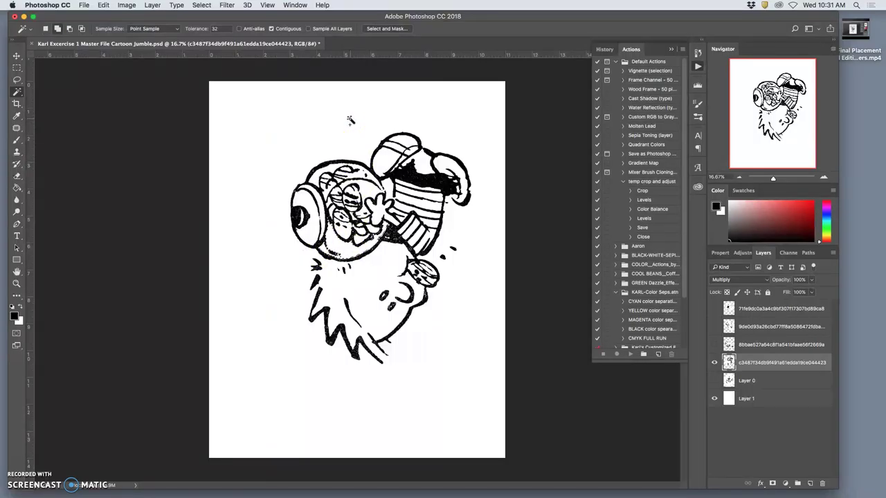
# Step: In Add to Selection mode, Magic Wand the white face, ear and hand areas, then zoom to check
pyautogui.keyDown('shift'); pyautogui.click(350, 133); pyautogui.keyUp('shift')
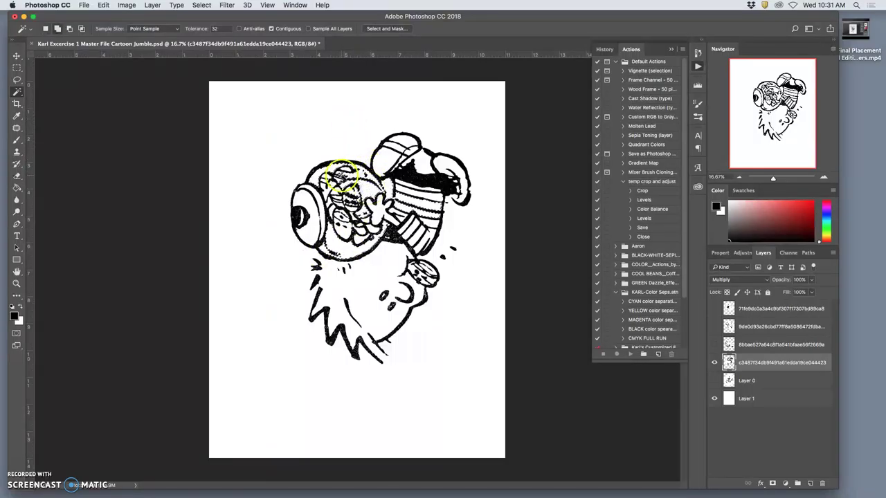
pyautogui.keyDown('shift'); pyautogui.click(331, 202); pyautogui.keyUp('shift')
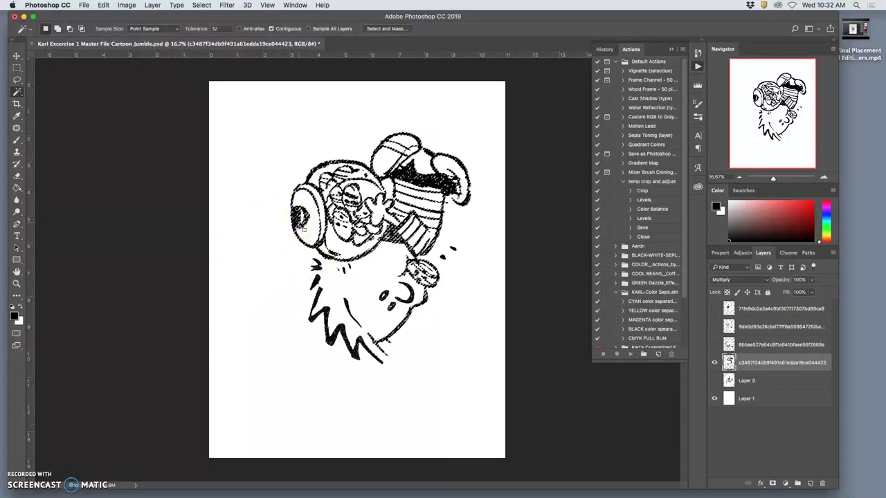
pyautogui.press('super+z')
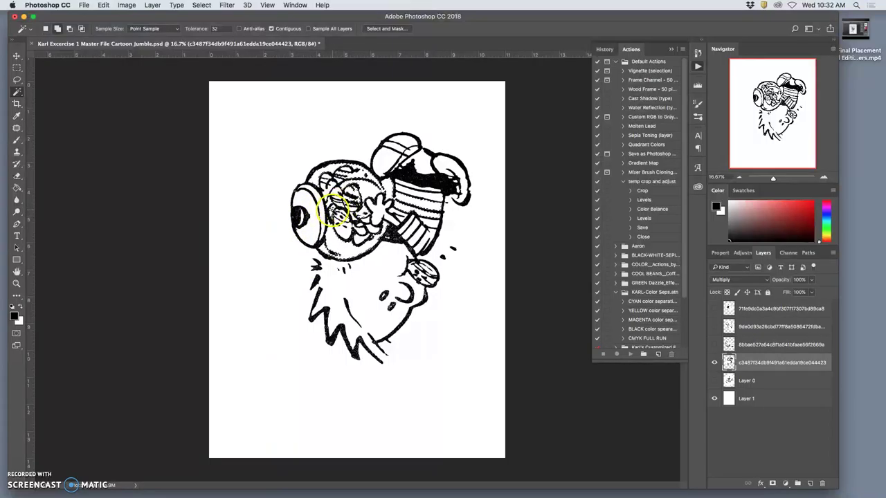
pyautogui.click(332, 211)
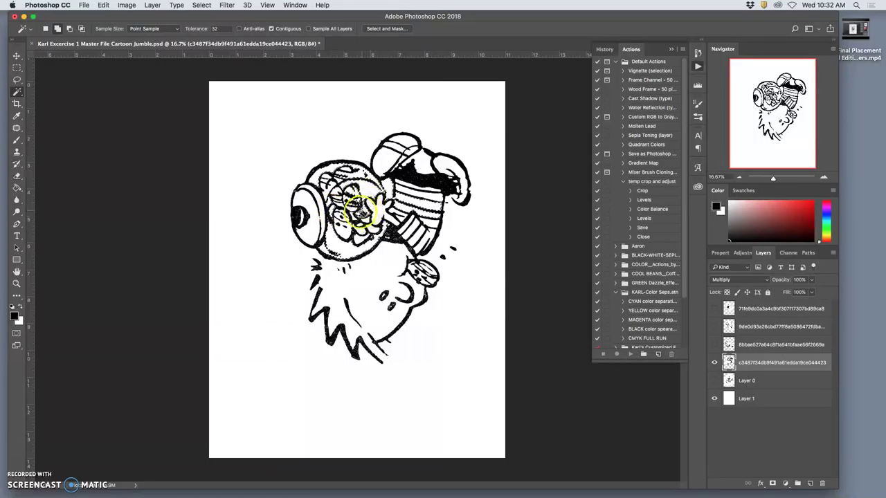
pyautogui.click(349, 231)
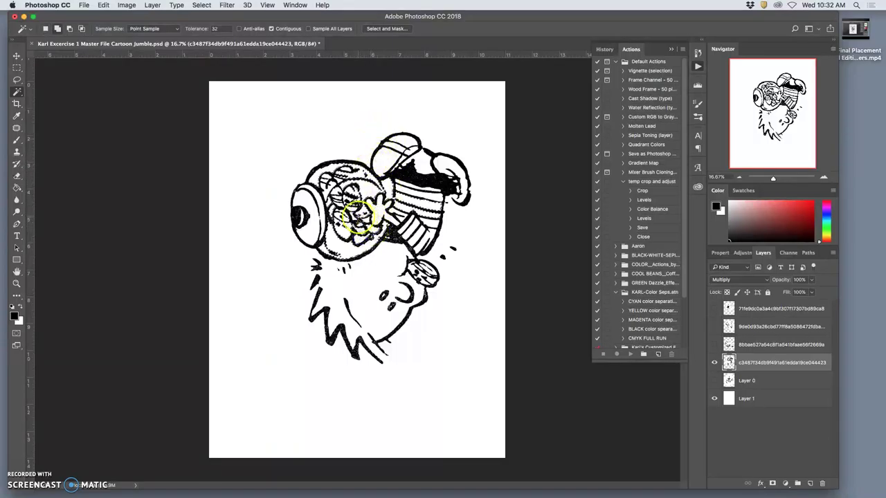
pyautogui.keyDown('shift'); pyautogui.click(346, 204); pyautogui.keyUp('shift')
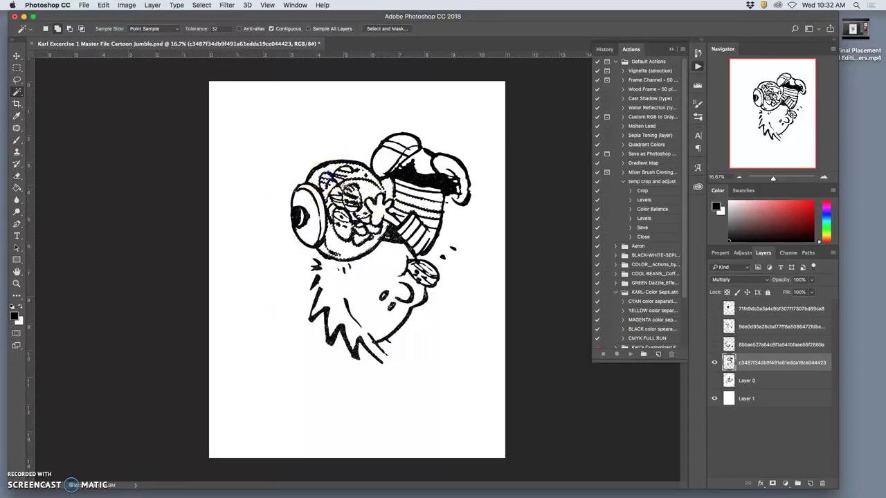
pyautogui.scroll(8, 351, 192)
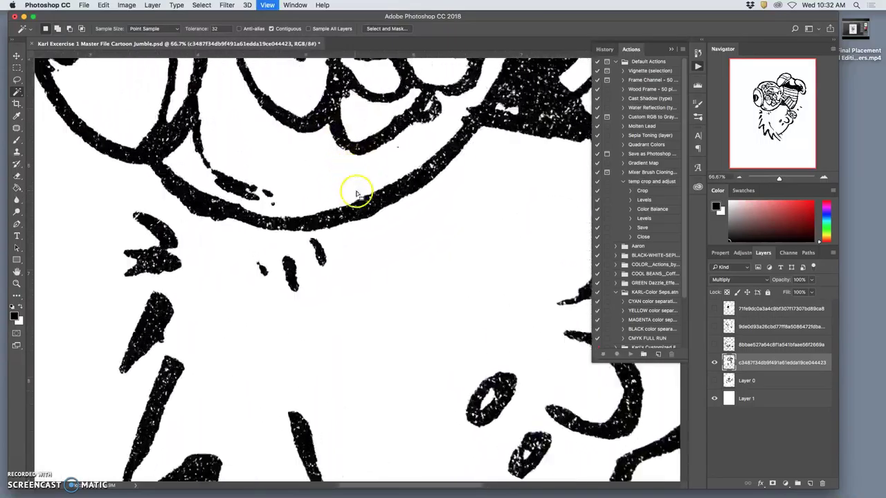
pyautogui.scroll(2, 356, 180)
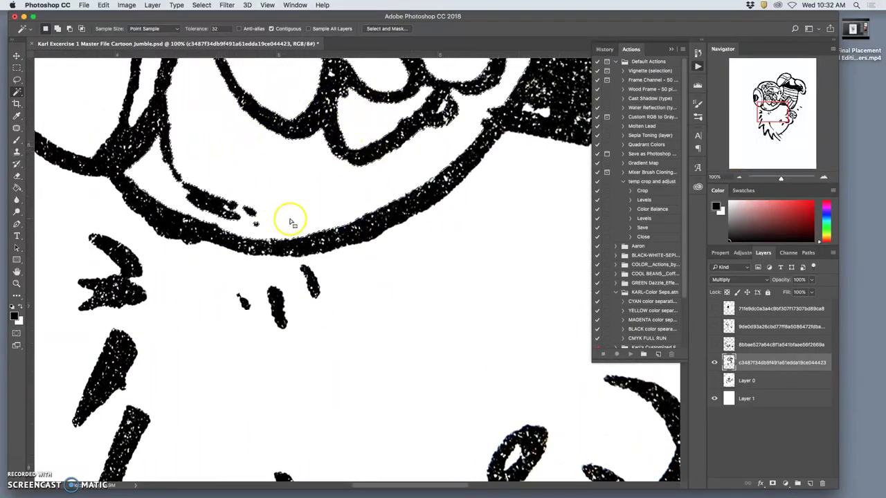
pyautogui.press('super+minus')
pyautogui.press('super+minus')
pyautogui.press('super+minus')
pyautogui.press('super+minus')
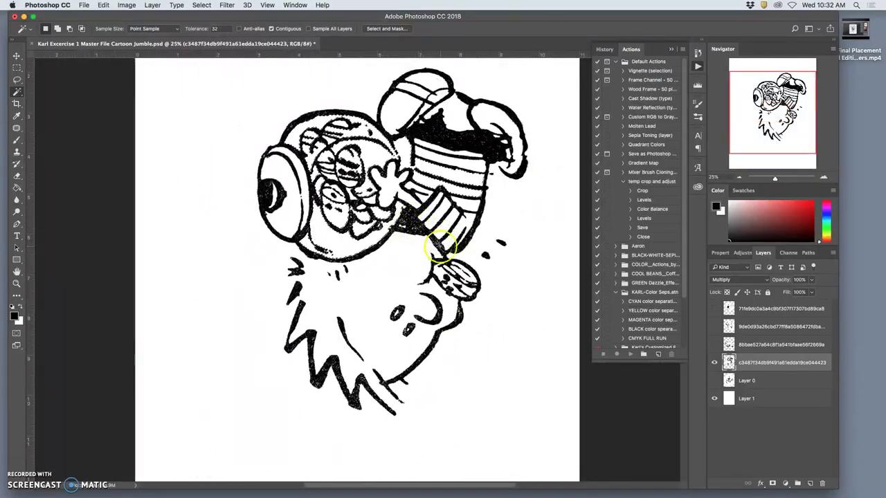
pyautogui.press('super+minus')
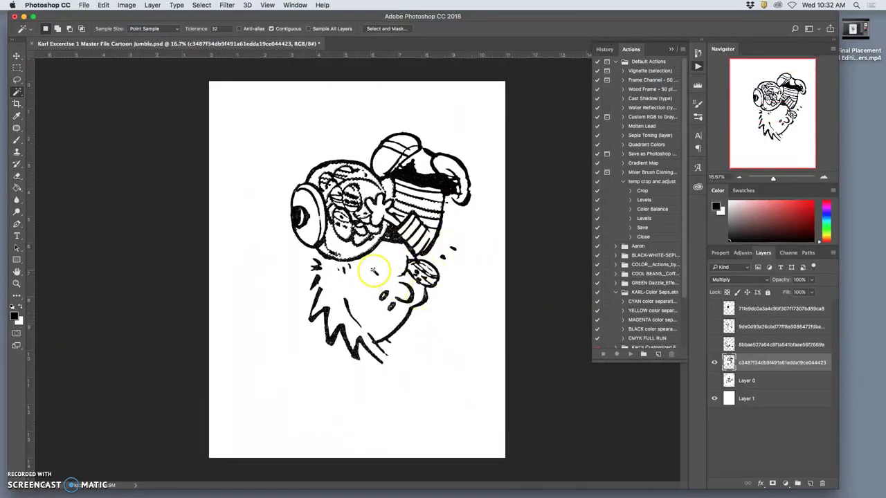
pyautogui.click(714, 399)
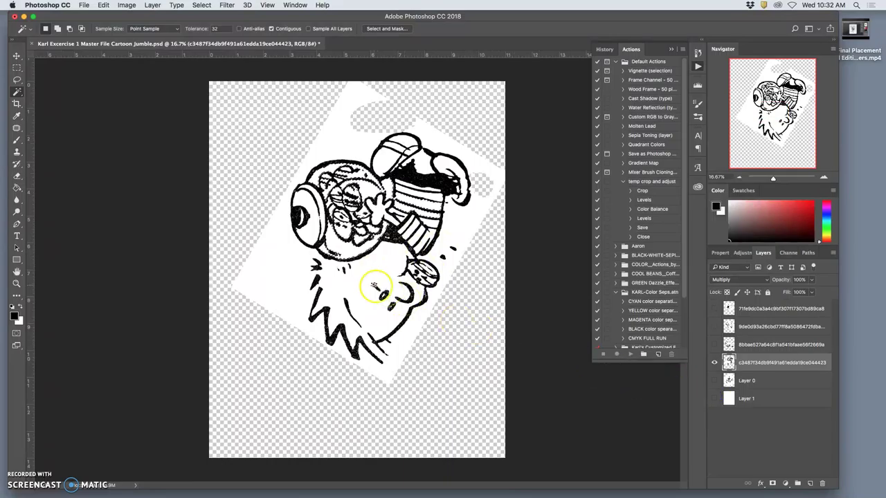
pyautogui.click(372, 285)
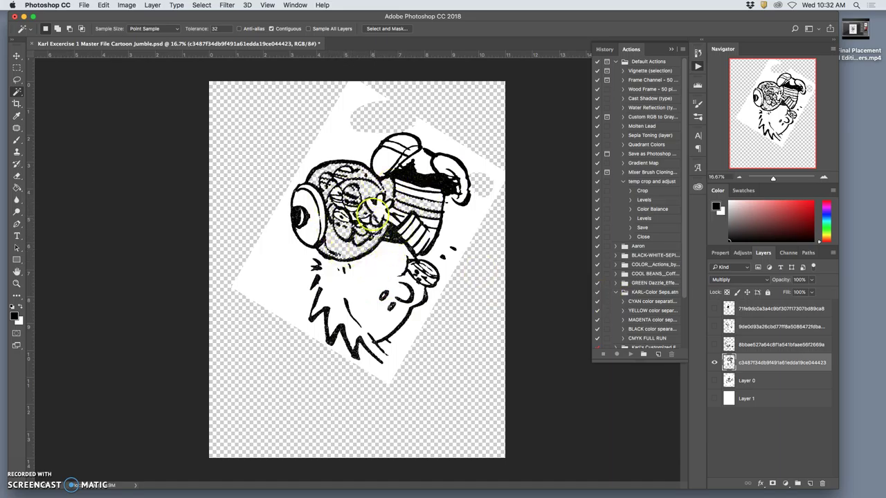
pyautogui.click(715, 400)
pyautogui.click(715, 381)
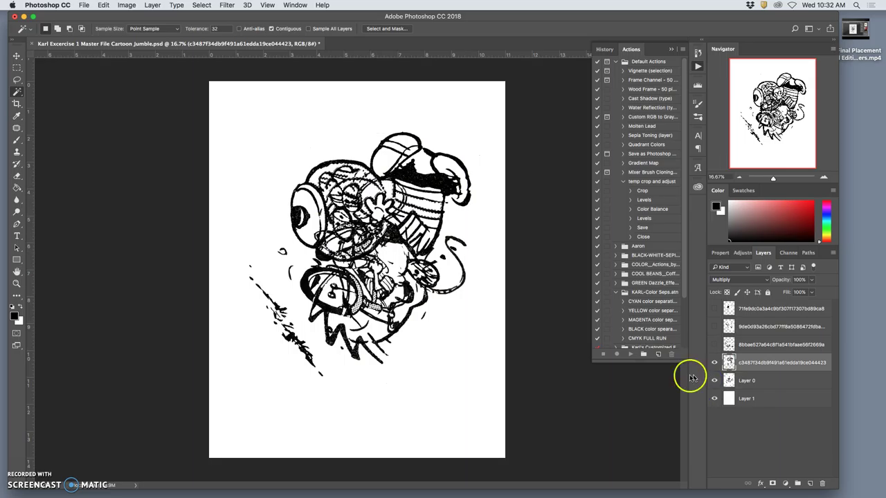
pyautogui.click(714, 344)
pyautogui.click(715, 326)
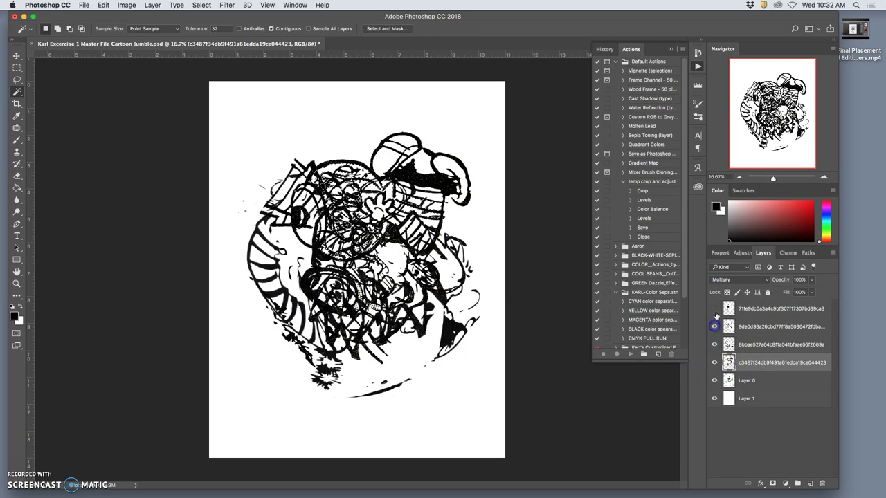
pyautogui.click(715, 309)
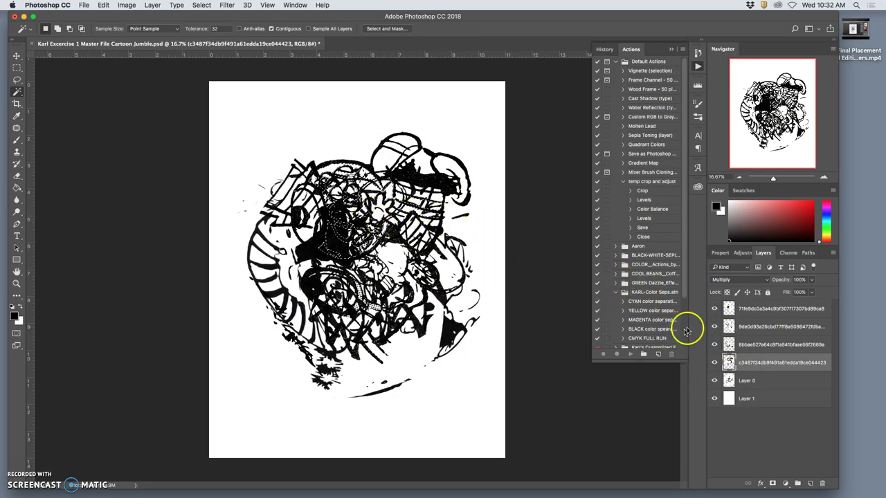
pyautogui.click(715, 309)
pyautogui.click(714, 326)
pyautogui.click(714, 344)
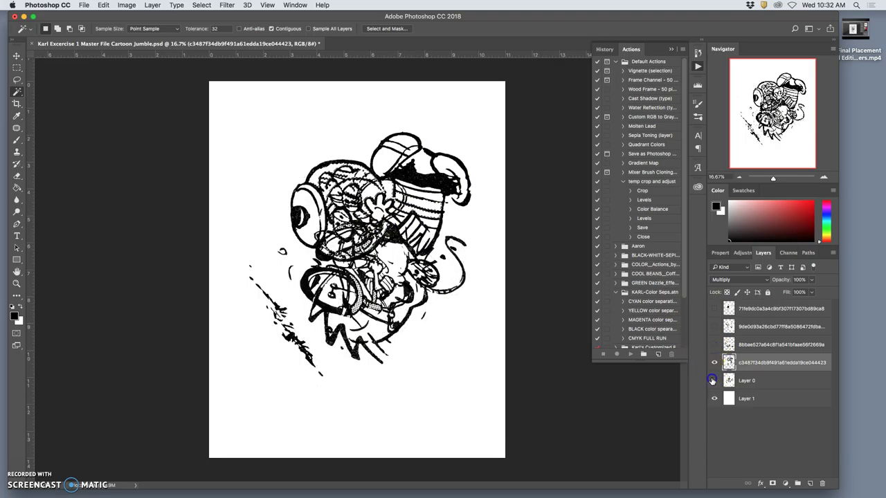
pyautogui.click(714, 380)
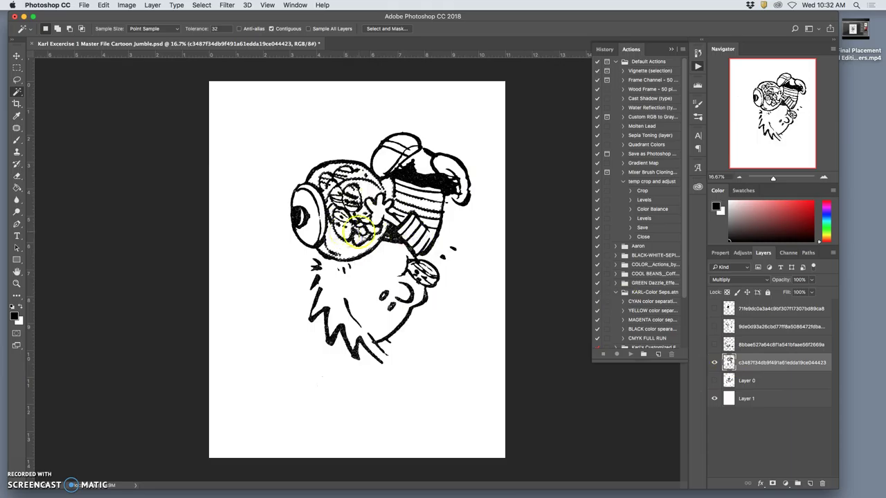
pyautogui.scroll(5, 351, 206)
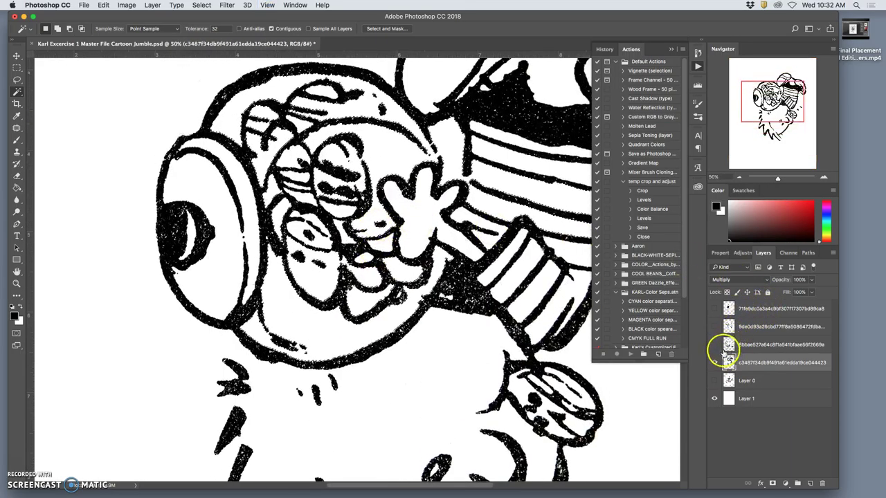
# Step: Show the top drawing layer and the 9de0d93a boxes layer, making each active in turn
pyautogui.click(714, 309)
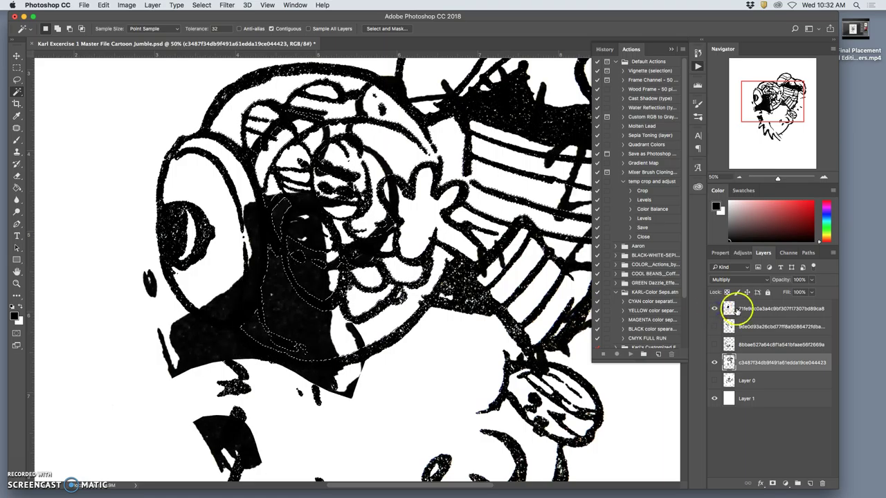
pyautogui.click(715, 362)
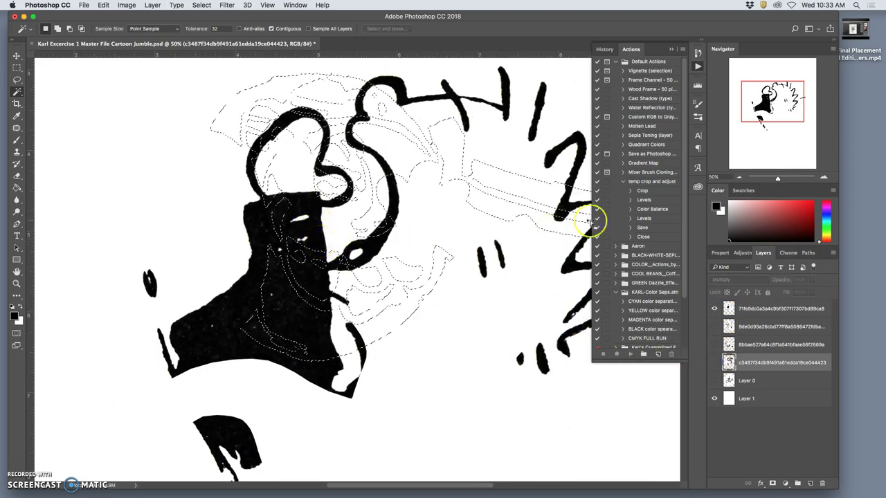
pyautogui.click(755, 309)
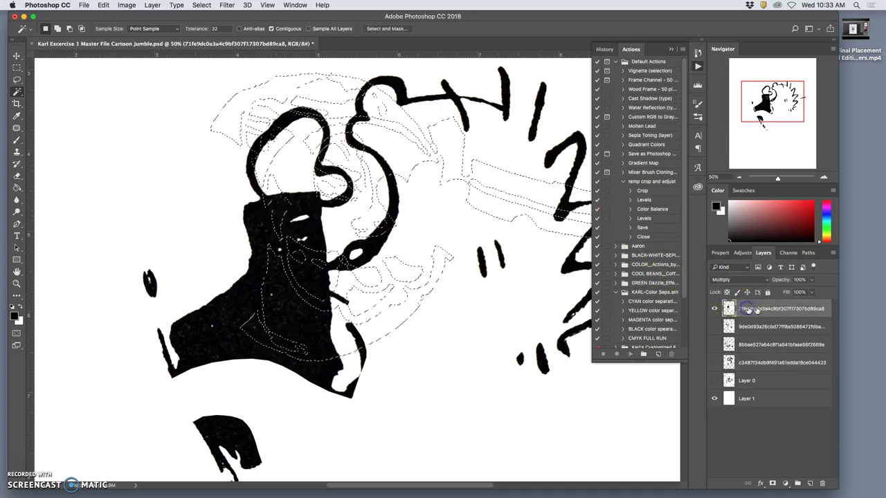
pyautogui.click(463, 302)
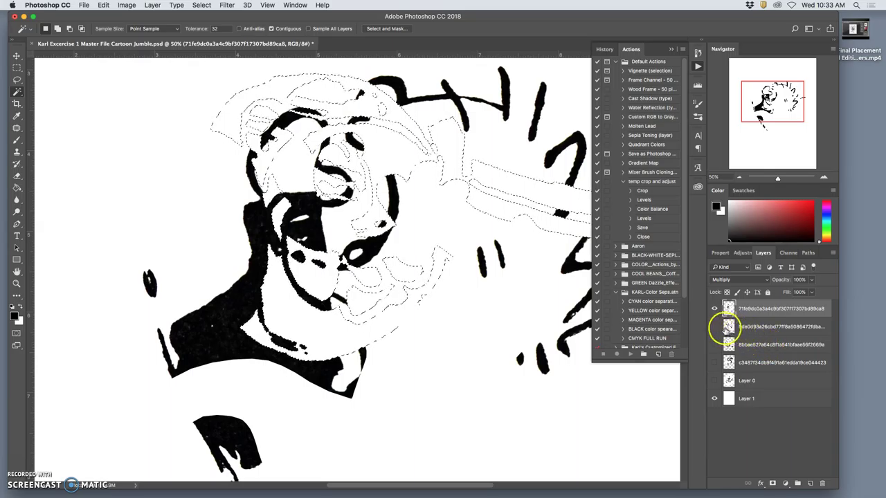
pyautogui.click(714, 327)
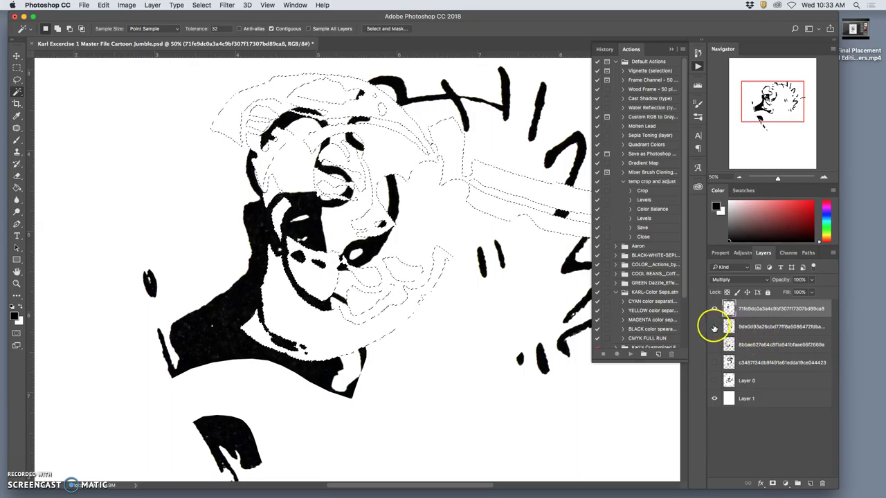
pyautogui.click(714, 326)
pyautogui.click(752, 327)
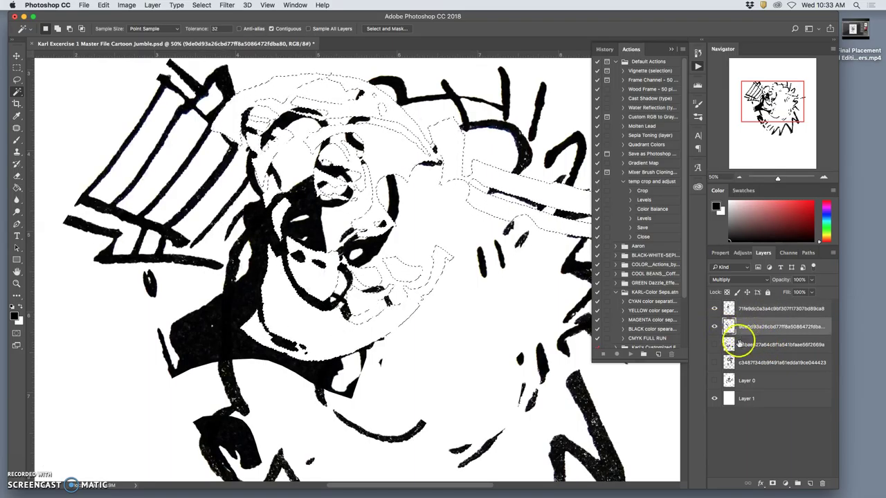
# Step: Show the 8bbae layer, Layer 0 and c3487 again, then zoom out to the whole artwork
pyautogui.click(715, 344)
pyautogui.click(750, 346)
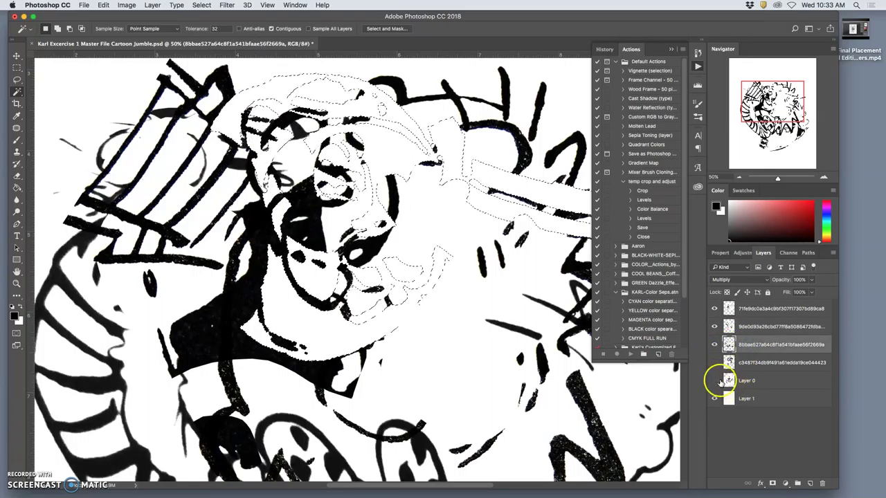
pyautogui.click(715, 380)
pyautogui.click(755, 381)
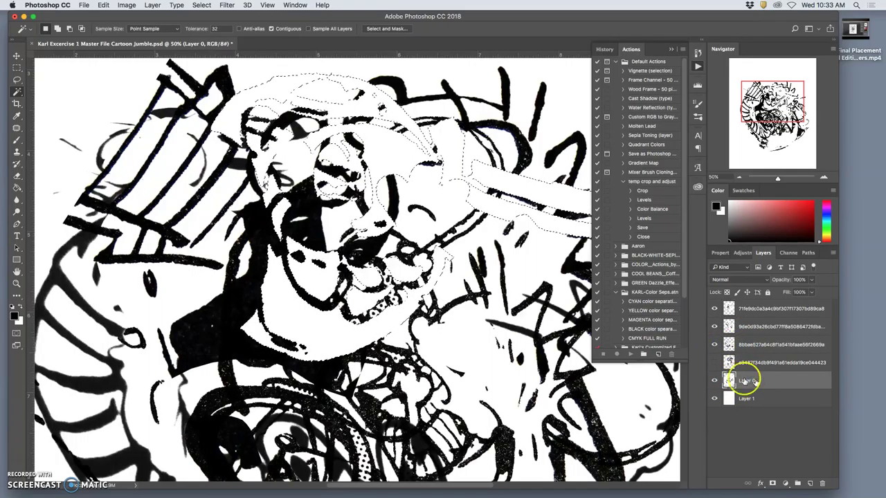
pyautogui.click(714, 362)
pyautogui.press('super+minus')
pyautogui.press('super+minus')
pyautogui.press('super+minus')
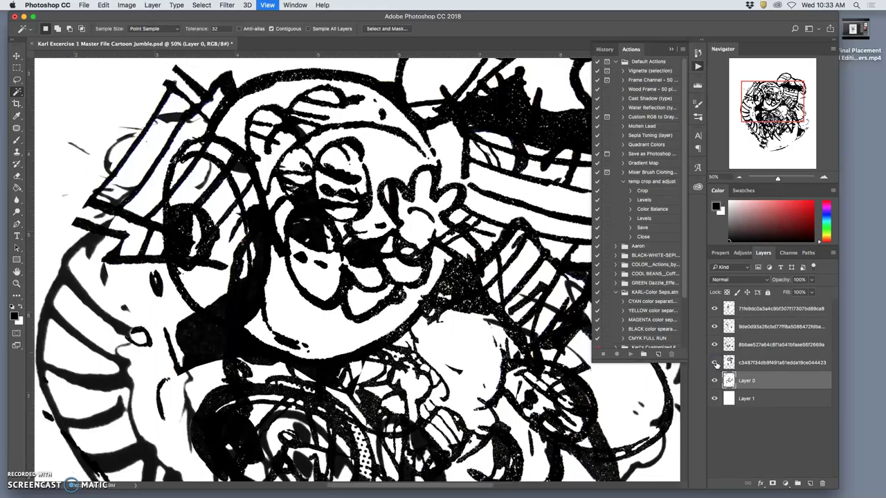
pyautogui.click(635, 355)
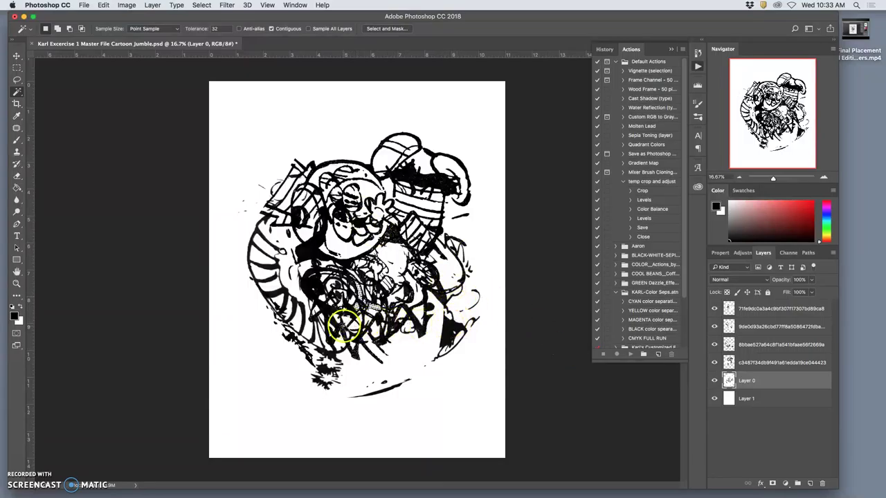
# Step: Dismiss the selection warning and clear the Magic Wand selection on the drawing layers
pyautogui.click(18, 80)
pyautogui.click(746, 363)
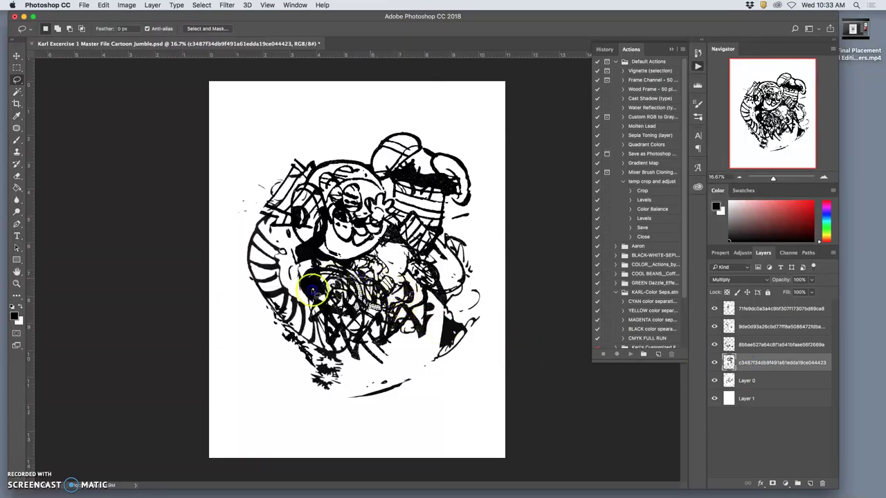
pyautogui.press('super+alt+2')
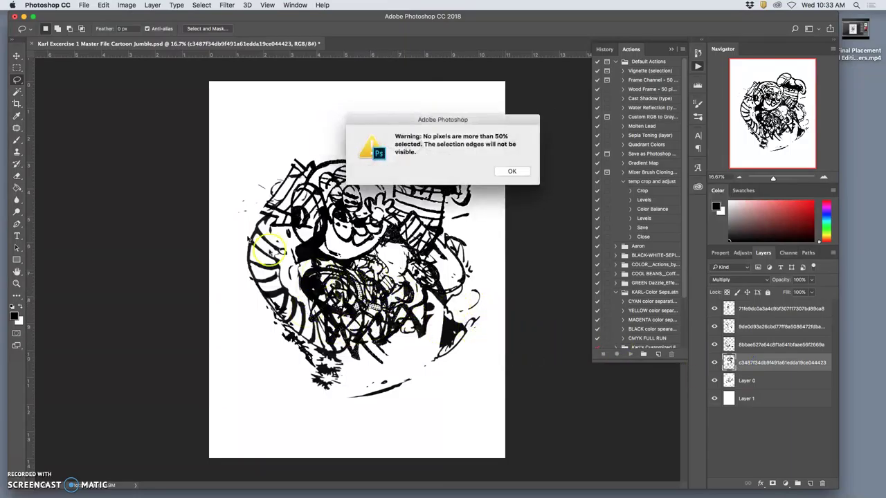
pyautogui.click(511, 171)
pyautogui.click(19, 92)
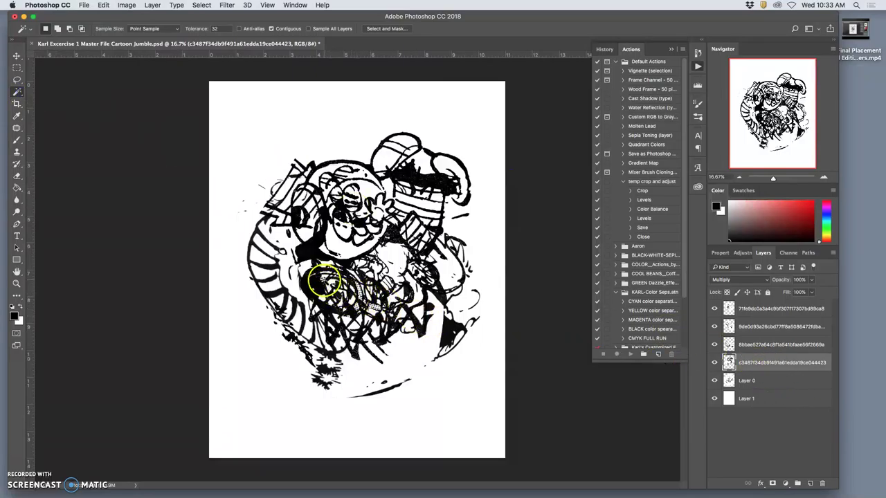
pyautogui.click(323, 280)
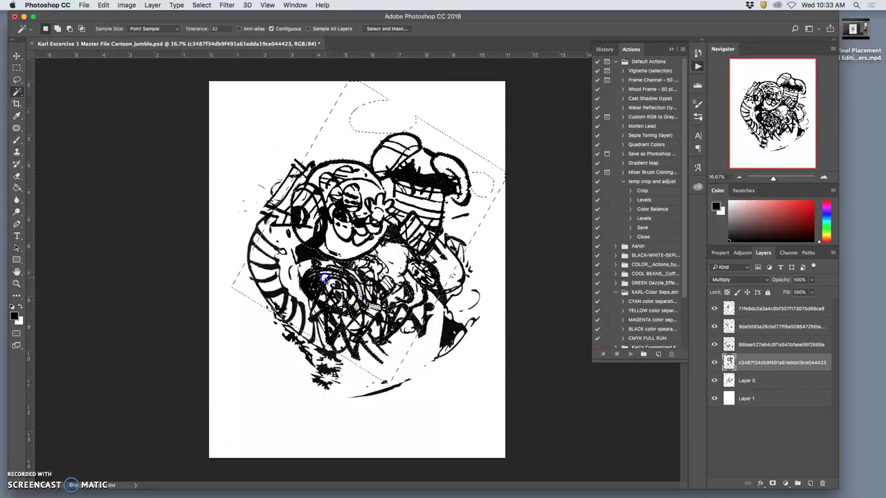
pyautogui.click(761, 353)
pyautogui.click(355, 298)
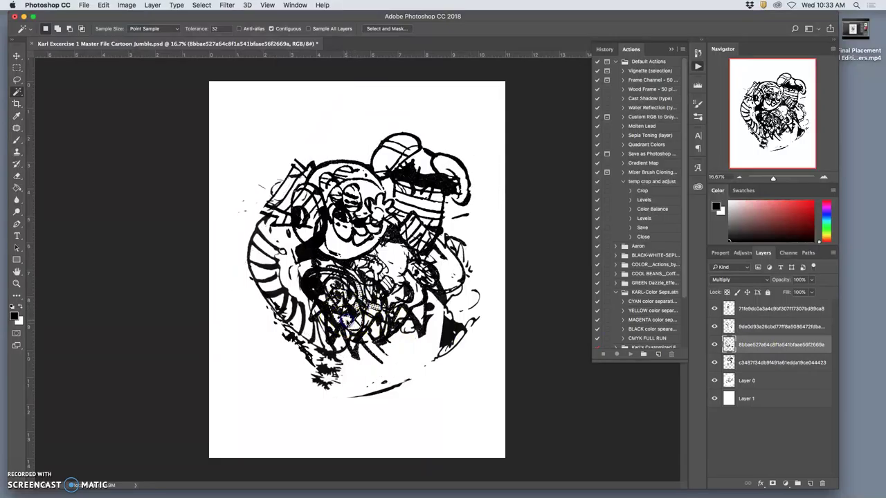
# Step: Click through the drawing layers, ending with Layer 0 selected
pyautogui.click(756, 326)
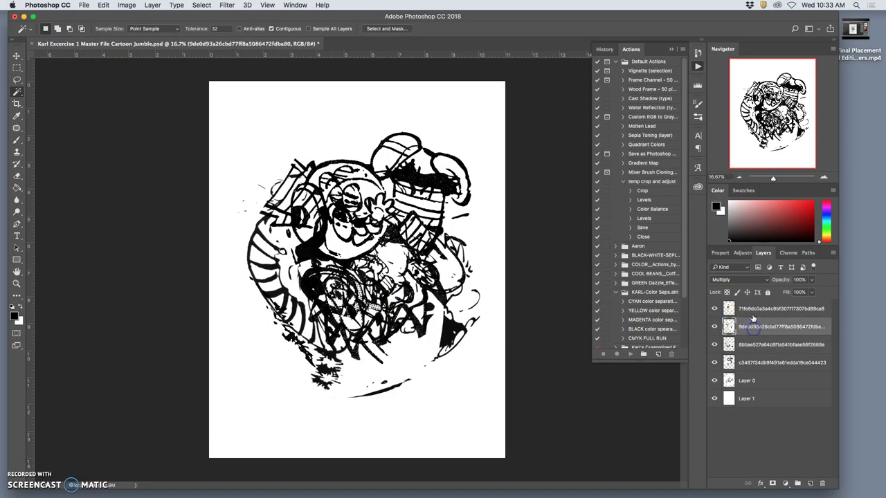
pyautogui.click(752, 310)
pyautogui.click(753, 360)
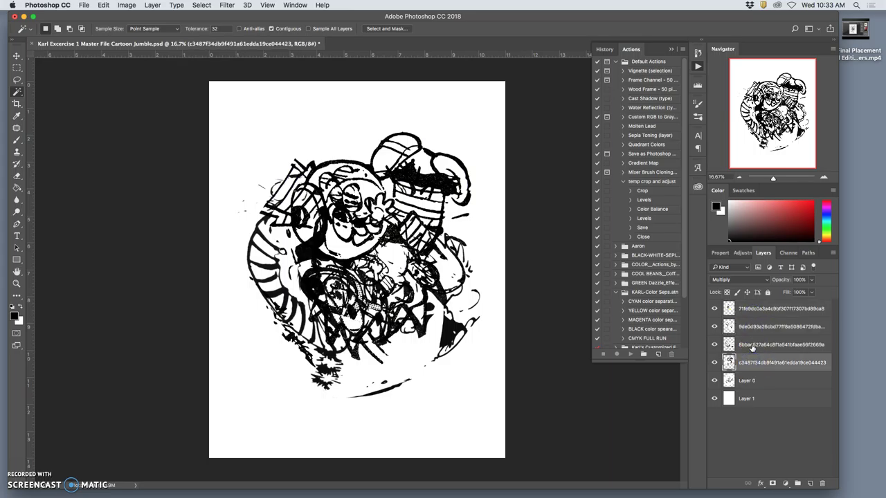
pyautogui.click(754, 361)
pyautogui.click(751, 345)
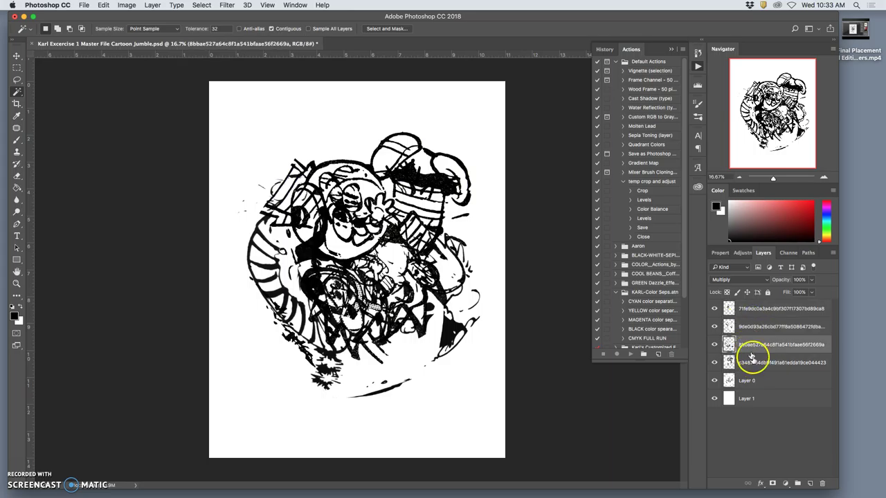
pyautogui.click(753, 380)
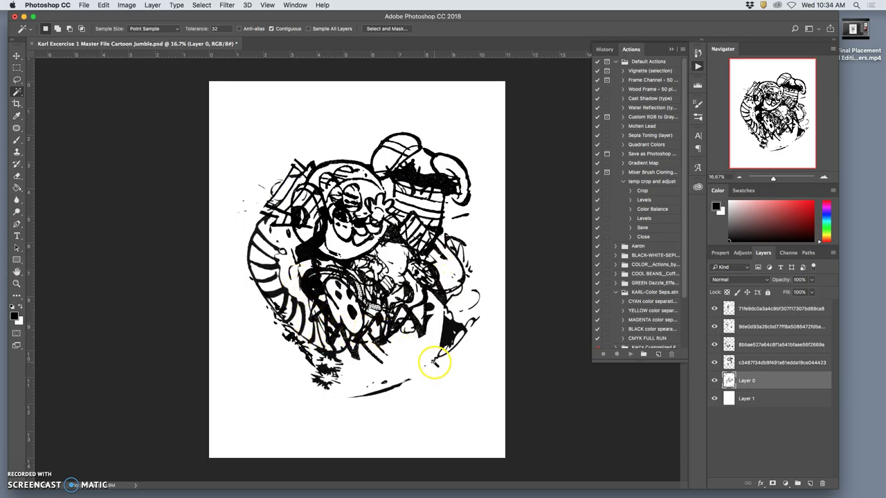
# Step: Set Layer 0's blend mode to Multiply and compare the result by toggling its visibility
pyautogui.click(743, 279)
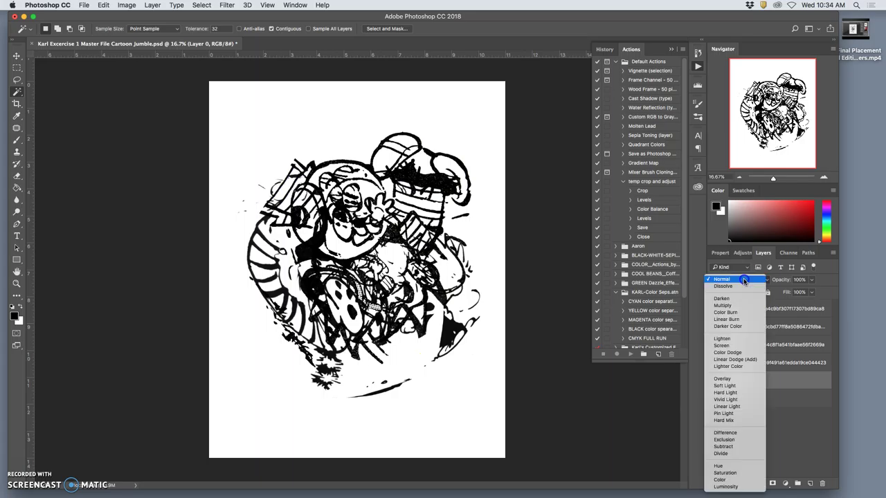
pyautogui.click(733, 306)
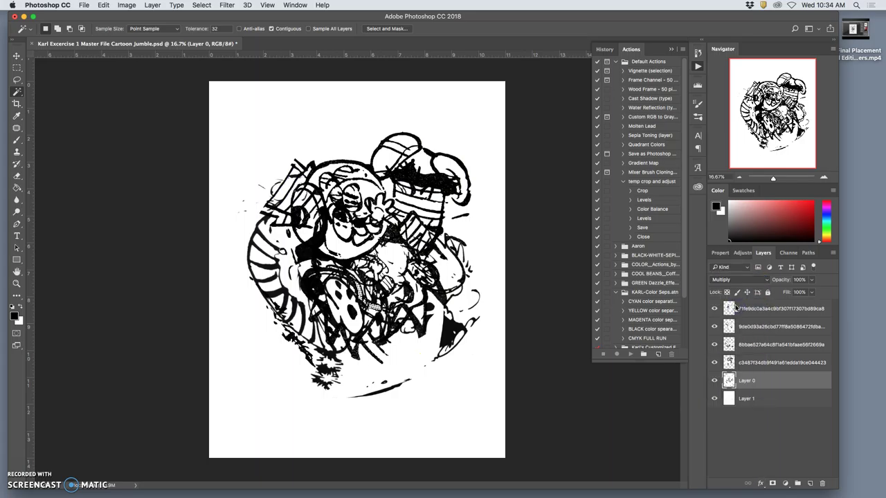
pyautogui.click(714, 381)
pyautogui.click(715, 381)
# Step: Pick the 9de0d93a layer with the Move tool and lasso the lower-right stray marks
pyautogui.click(17, 55)
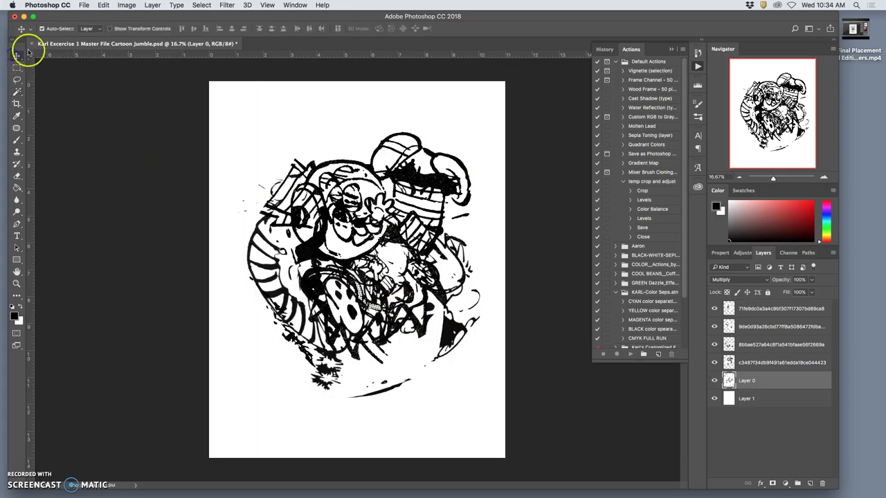
pyautogui.click(418, 354)
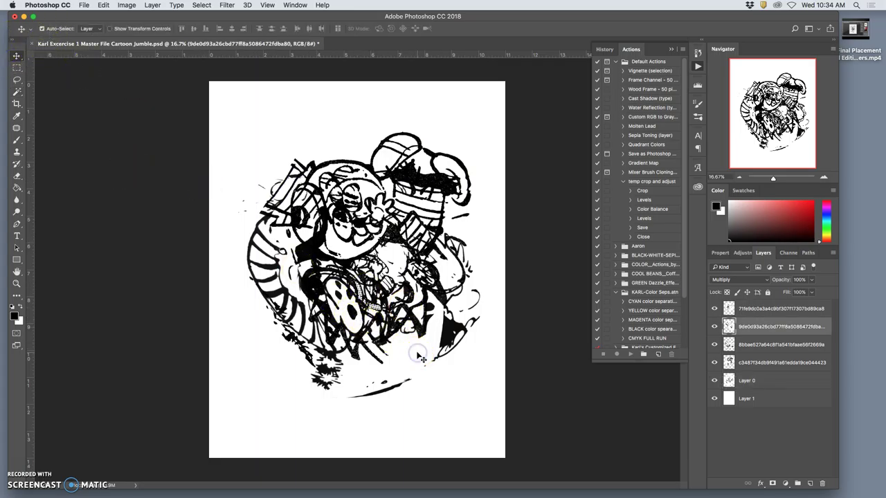
pyautogui.click(16, 80)
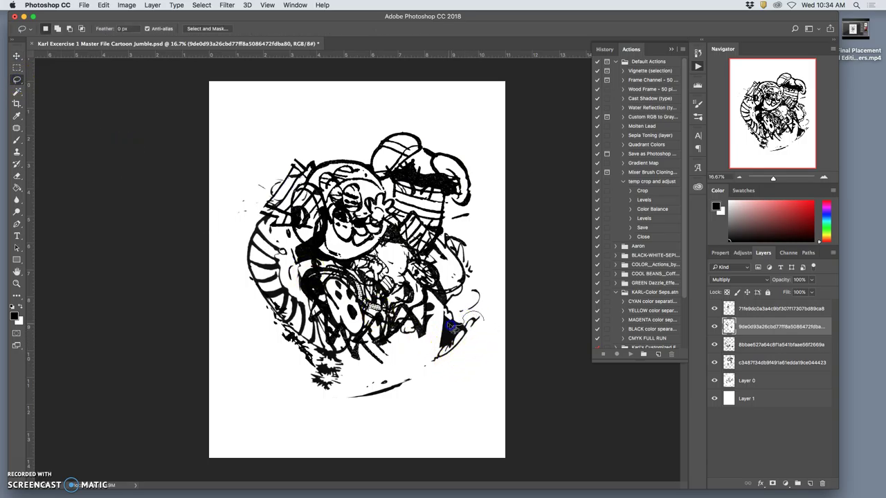
pyautogui.moveTo(420, 357); pyautogui.dragTo(376, 370)
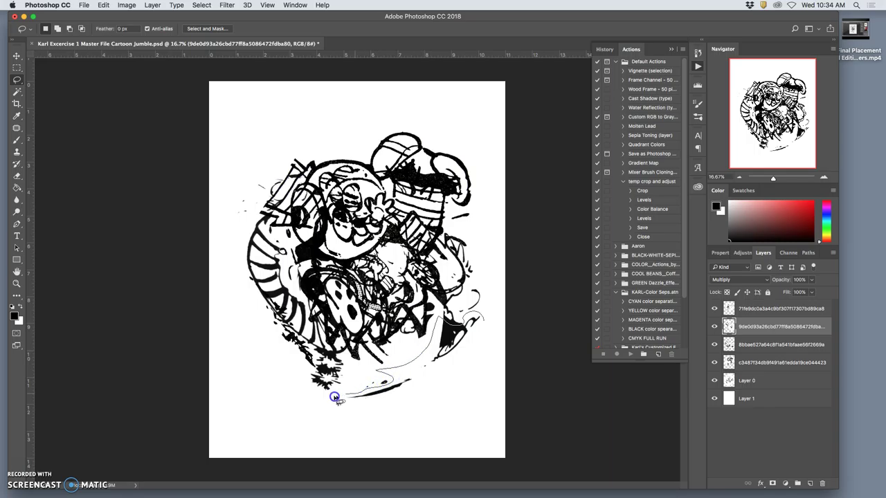
pyautogui.moveTo(333, 399)
pyautogui.mouseDown()
pyautogui.moveTo(418, 431)
pyautogui.moveTo(518, 372)
pyautogui.mouseUp()
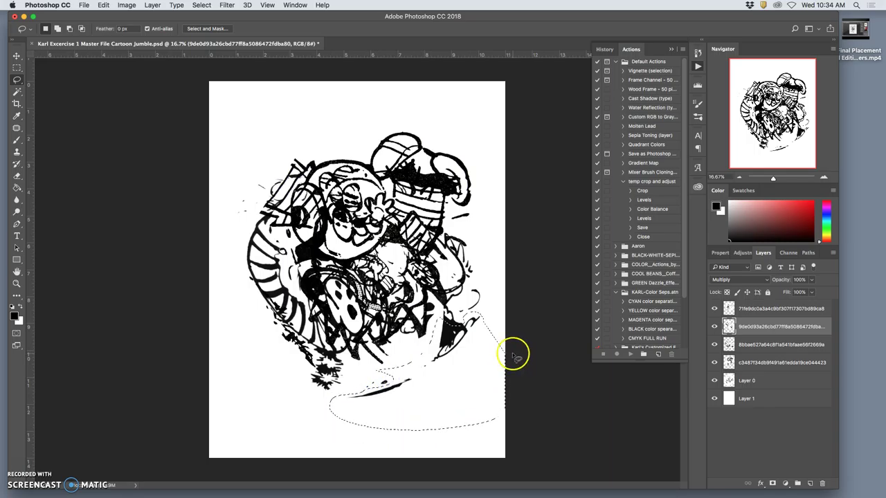
# Step: Toggle each layer's visibility to locate the strays, then make 8bbae active and deselect
pyautogui.click(714, 309)
pyautogui.click(714, 311)
pyautogui.click(715, 327)
pyautogui.click(714, 327)
pyautogui.click(714, 381)
pyautogui.click(714, 381)
pyautogui.click(714, 363)
pyautogui.click(715, 363)
pyautogui.click(714, 345)
pyautogui.click(714, 345)
pyautogui.click(760, 343)
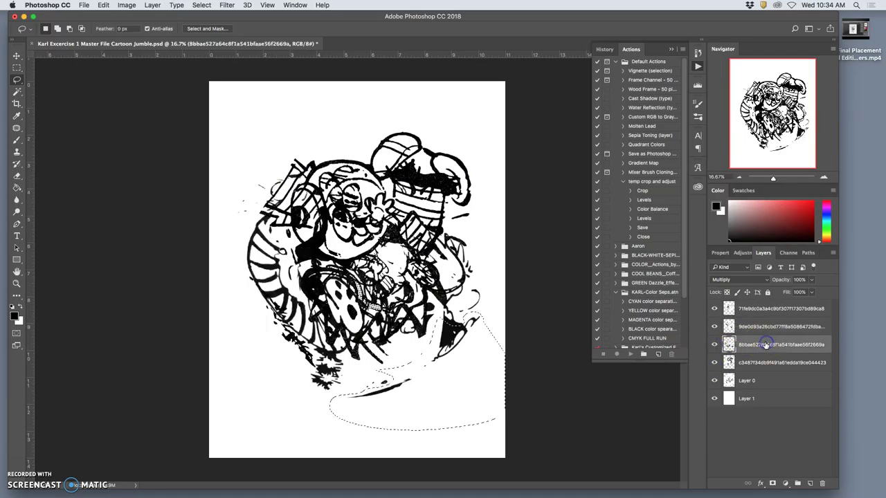
pyautogui.click(573, 348)
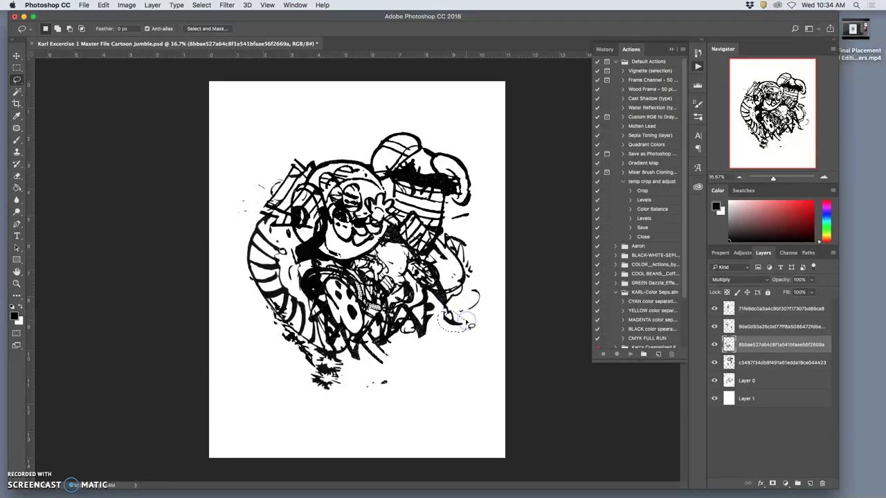
pyautogui.press('Delete')
pyautogui.click(470, 346)
pyautogui.click(453, 310)
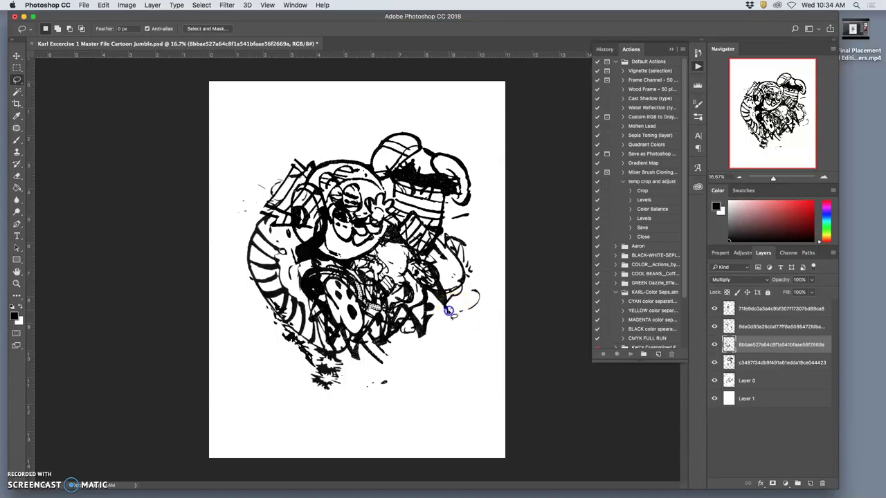
pyautogui.press('super+equal')
pyautogui.press('super+equal')
pyautogui.press('super+equal')
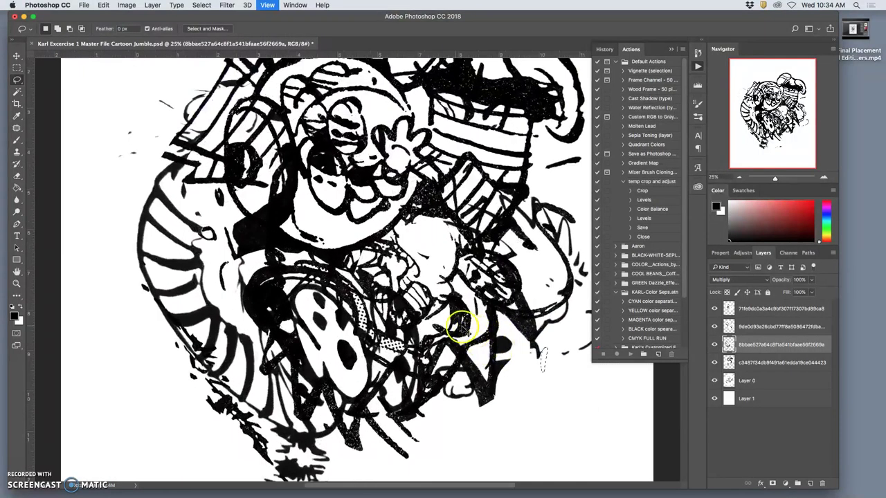
pyautogui.press('super+equal')
pyautogui.press('super+equal')
pyautogui.moveTo(475, 316); pyautogui.dragTo(205, 166)
pyautogui.hscroll(5, 333, 257)
pyautogui.scroll(-3, 333, 257)
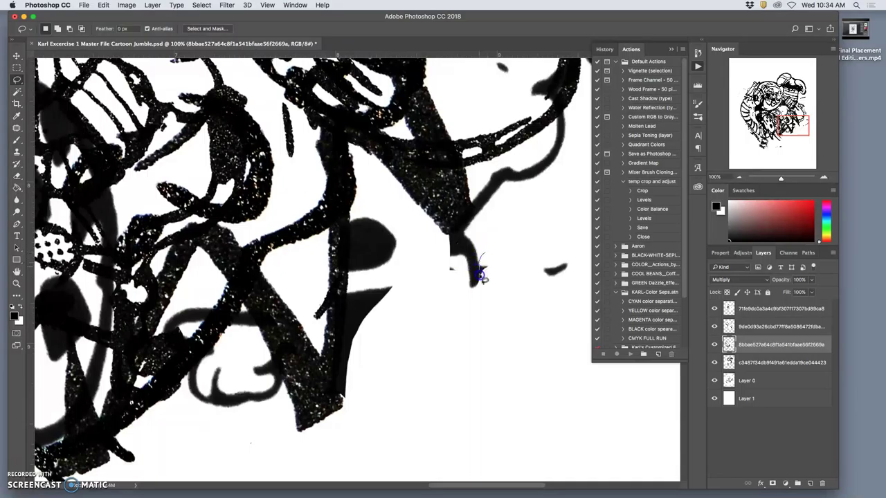
pyautogui.moveTo(480, 295)
pyautogui.mouseDown()
pyautogui.moveTo(500, 259)
pyautogui.moveTo(506, 283)
pyautogui.moveTo(439, 273)
pyautogui.moveTo(450, 283)
pyautogui.moveTo(446, 237)
pyautogui.moveTo(467, 259)
pyautogui.moveTo(431, 251)
pyautogui.moveTo(444, 280)
pyautogui.moveTo(449, 243)
pyautogui.mouseUp()
pyautogui.click(510, 170)
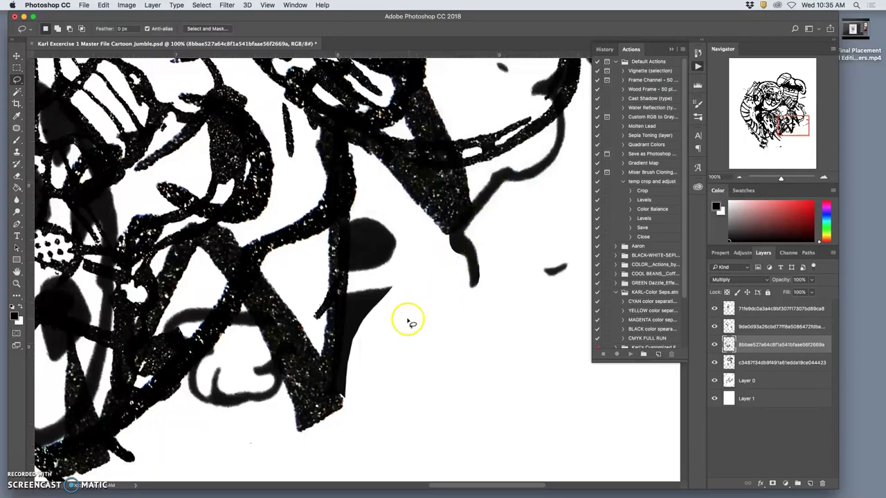
pyautogui.press('super+minus')
pyautogui.press('super+minus')
pyautogui.press('super+minus')
pyautogui.press('super+minus')
pyautogui.press('super+minus')
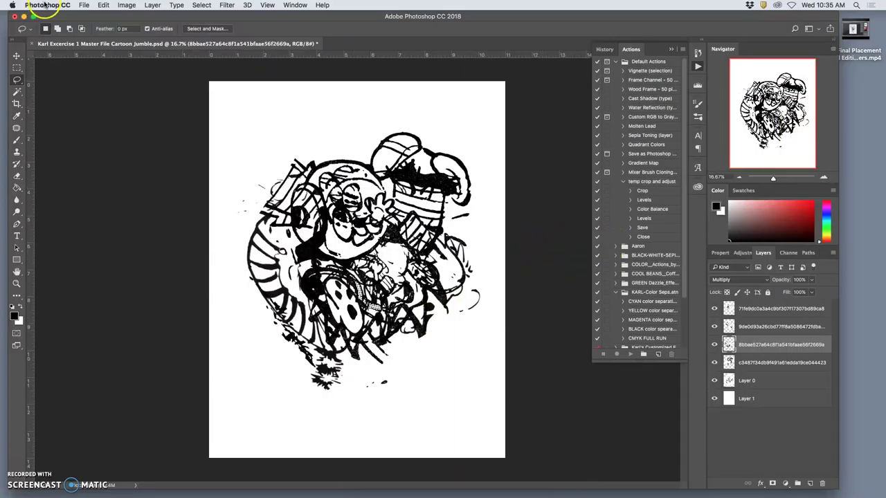
# Step: Save the document via File > Save, then lasso across the artwork and toggle Layer 1's visibility
pyautogui.click(84, 6)
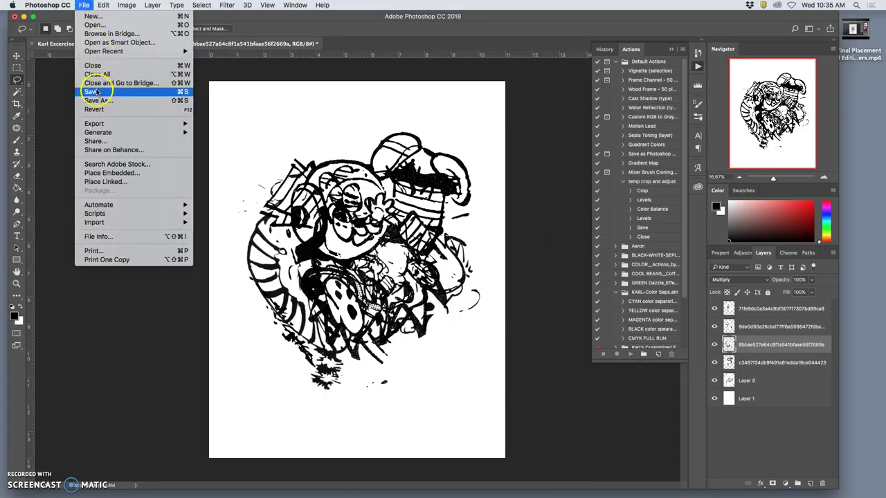
pyautogui.click(69, 47)
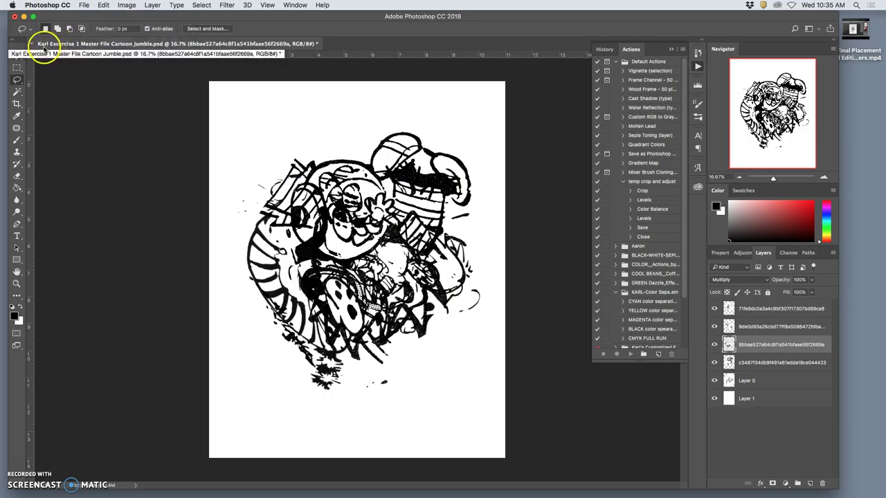
pyautogui.click(83, 5)
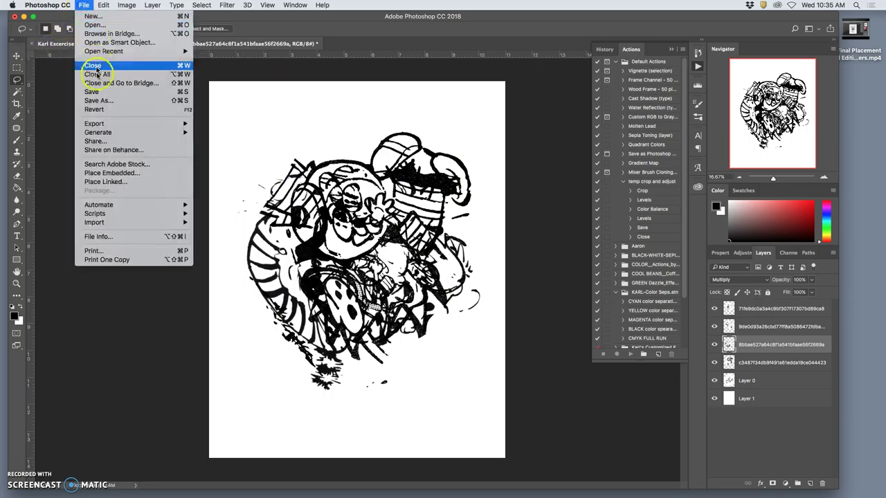
pyautogui.click(90, 93)
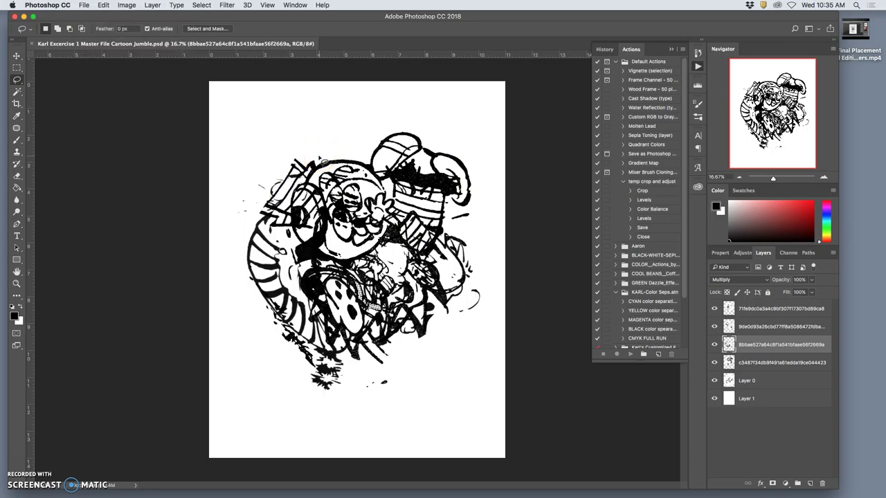
pyautogui.moveTo(324, 162)
pyautogui.mouseDown()
pyautogui.moveTo(474, 277)
pyautogui.moveTo(388, 270)
pyautogui.moveTo(441, 290)
pyautogui.moveTo(480, 138)
pyautogui.moveTo(421, 95)
pyautogui.moveTo(333, 459)
pyautogui.moveTo(398, 393)
pyautogui.moveTo(431, 382)
pyautogui.mouseUp()
pyautogui.click(715, 400)
pyautogui.click(715, 400)
# Step: Save As to the Desktop in JPEG format, deleting 'Master File' from the Cartoon Jumble name
pyautogui.click(83, 5)
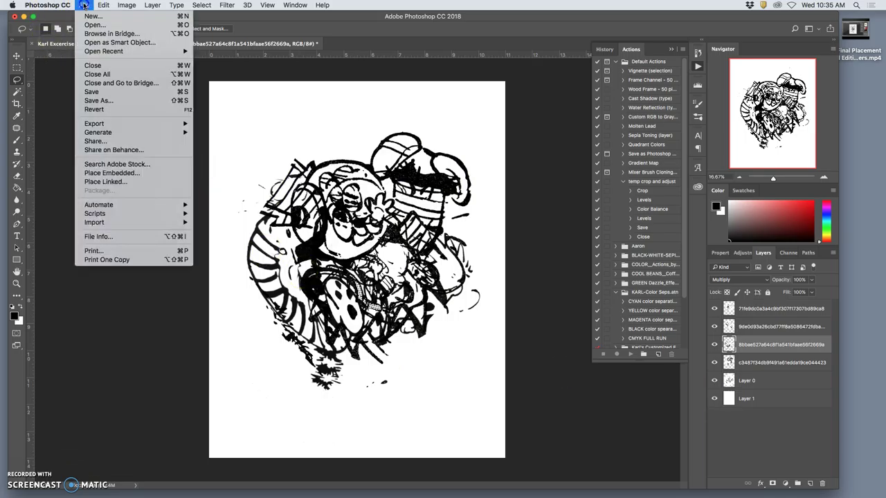
pyautogui.click(97, 101)
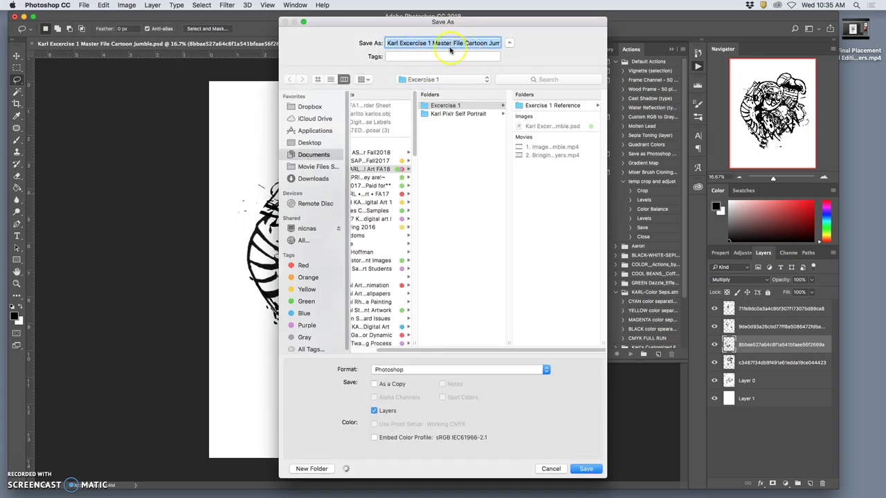
pyautogui.click(435, 43)
pyautogui.moveTo(435, 43); pyautogui.dragTo(510, 43)
pyautogui.press('BackSpace')
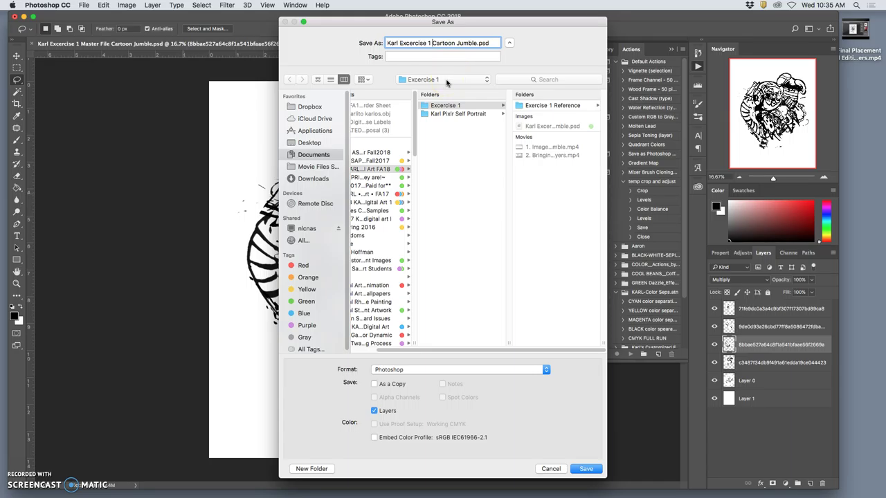
pyautogui.press('super+shift+d')
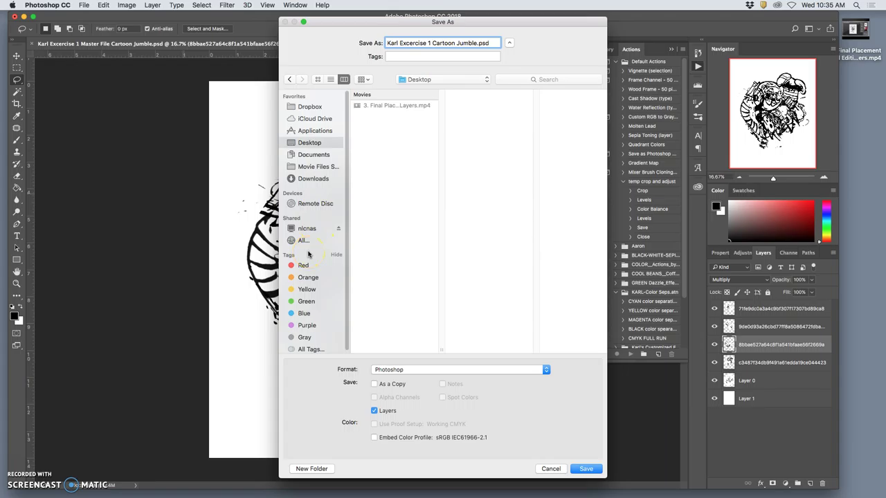
pyautogui.click(426, 371)
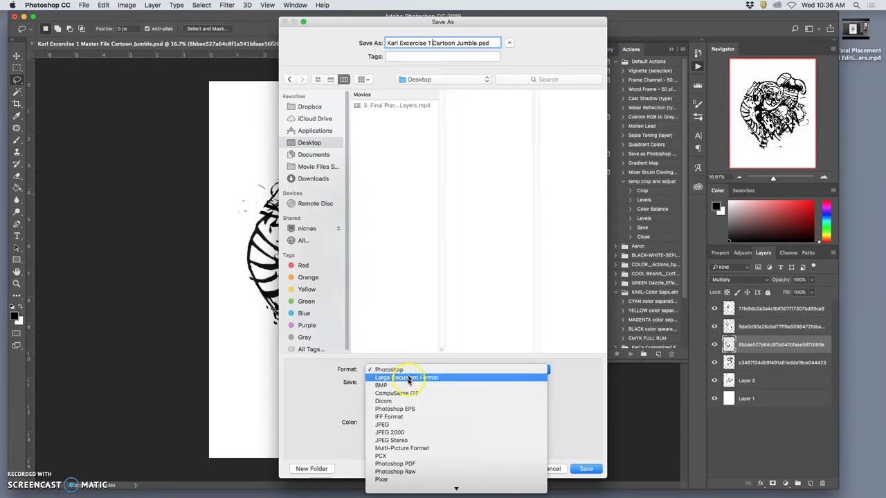
pyautogui.click(382, 426)
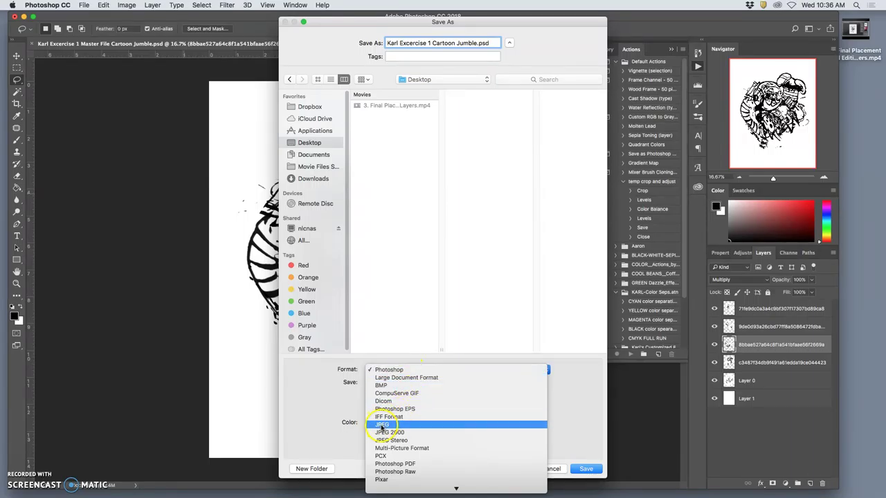
pyautogui.click(382, 425)
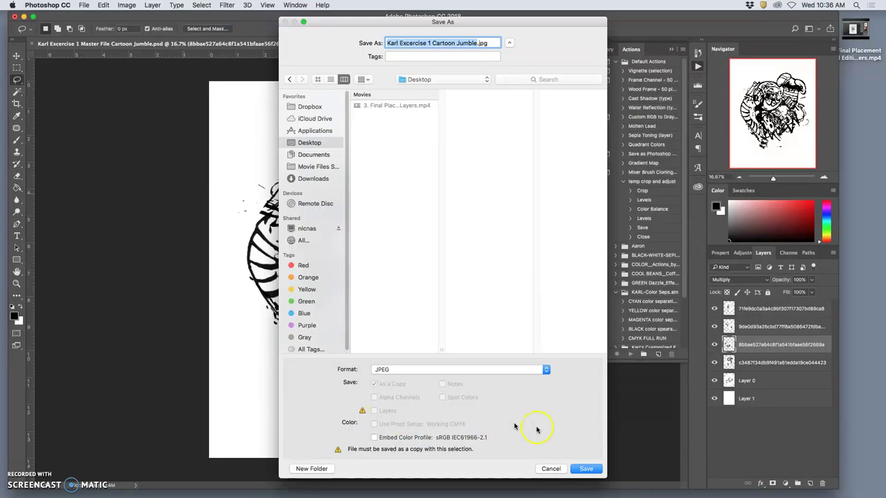
# Step: Confirm the save and, after trying quality 9, keep JPEG quality at 12 Maximum
pyautogui.click(588, 469)
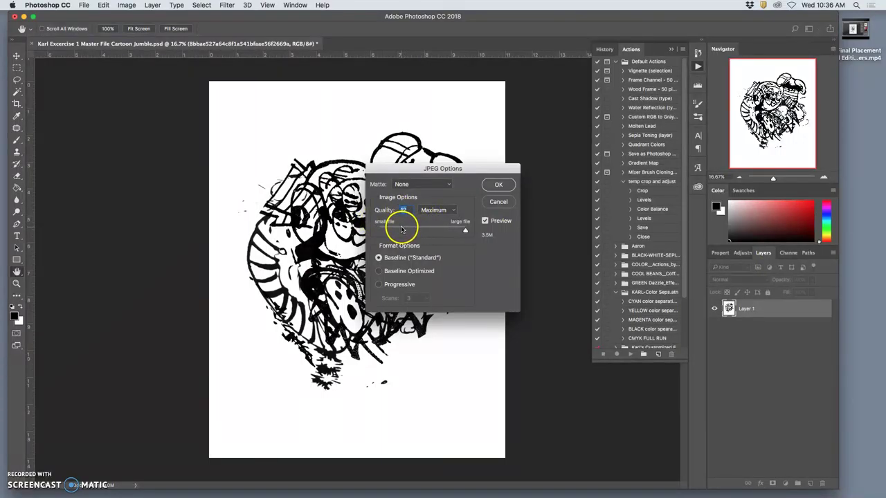
pyautogui.click(466, 231)
pyautogui.moveTo(468, 232)
pyautogui.mouseDown()
pyautogui.moveTo(493, 239)
pyautogui.moveTo(480, 240)
pyautogui.mouseUp()
pyautogui.moveTo(476, 240); pyautogui.dragTo(456, 232)
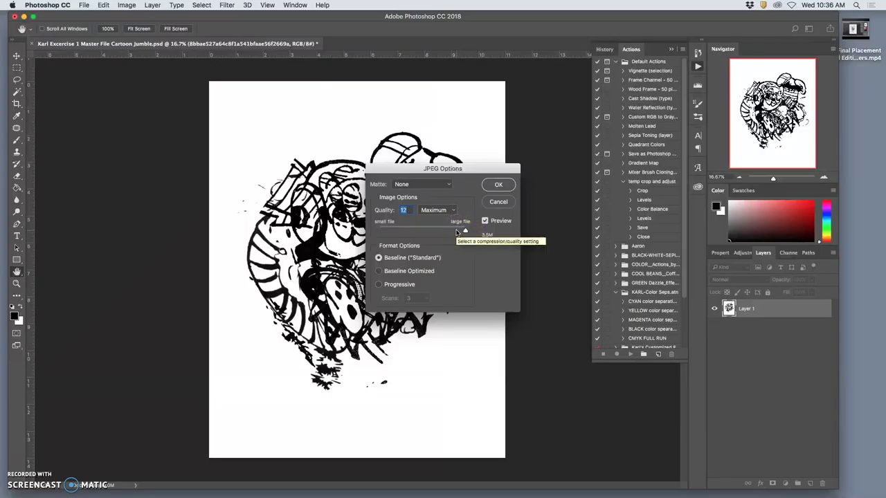
pyautogui.moveTo(456, 229); pyautogui.dragTo(446, 228)
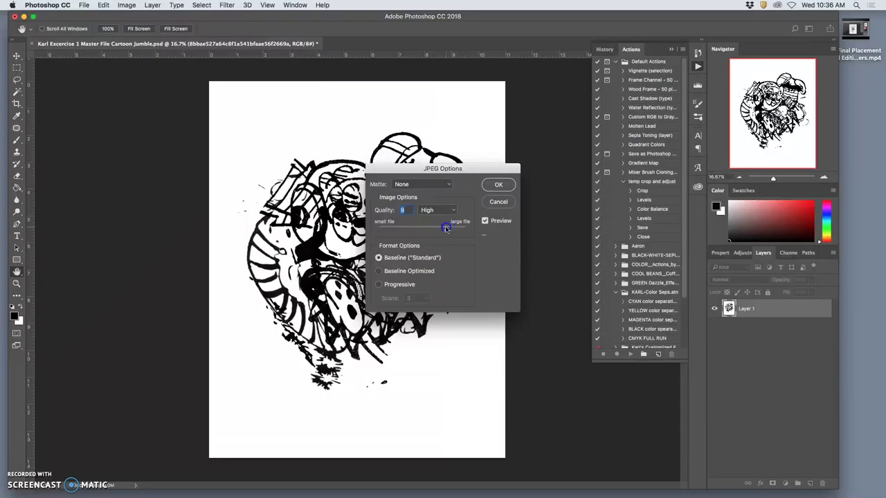
pyautogui.moveTo(446, 229); pyautogui.dragTo(450, 229)
pyautogui.click(489, 238)
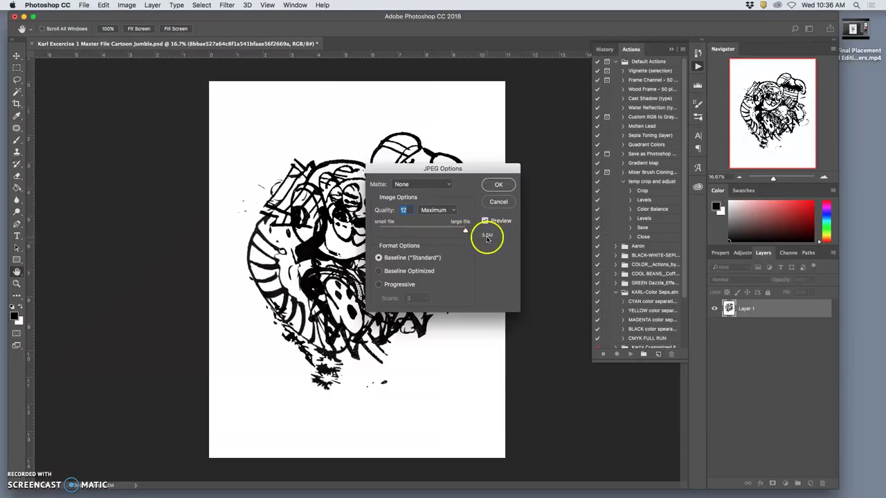
pyautogui.click(499, 186)
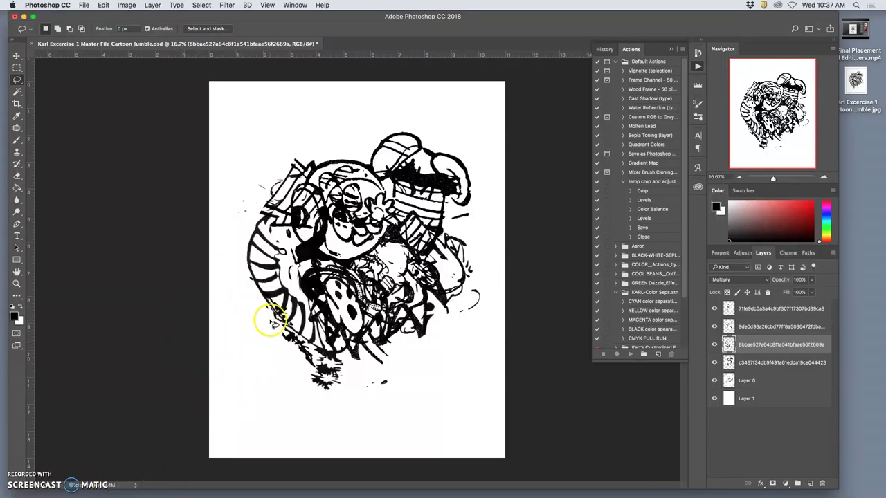
# Step: Open the saved Cartoon Jumble JPEG in Preview and minimize the other PDF window
pyautogui.click(862, 84)
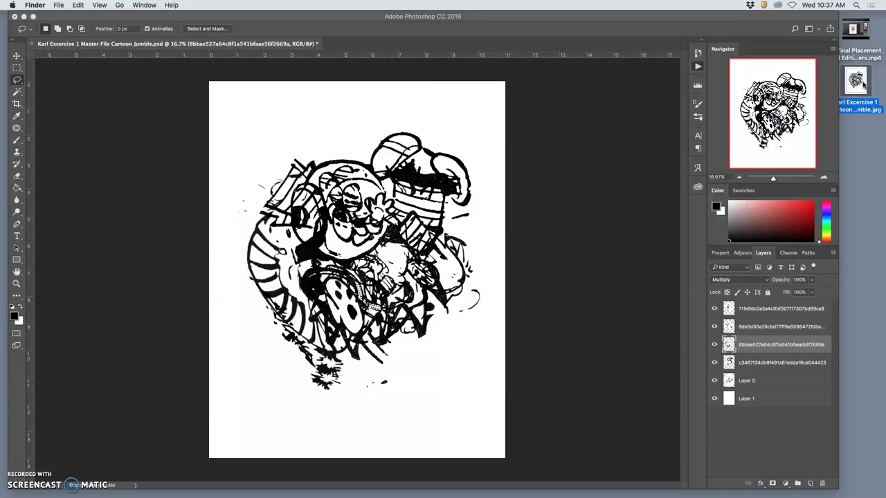
pyautogui.doubleClick(863, 84)
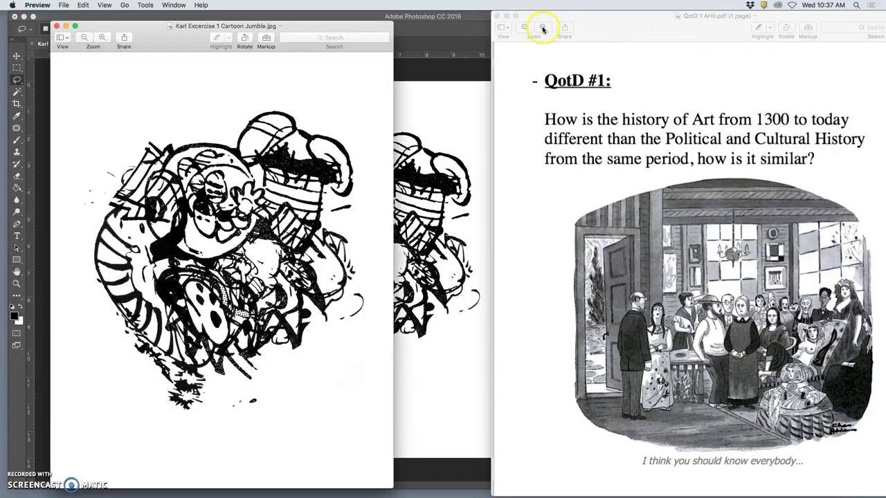
pyautogui.click(506, 16)
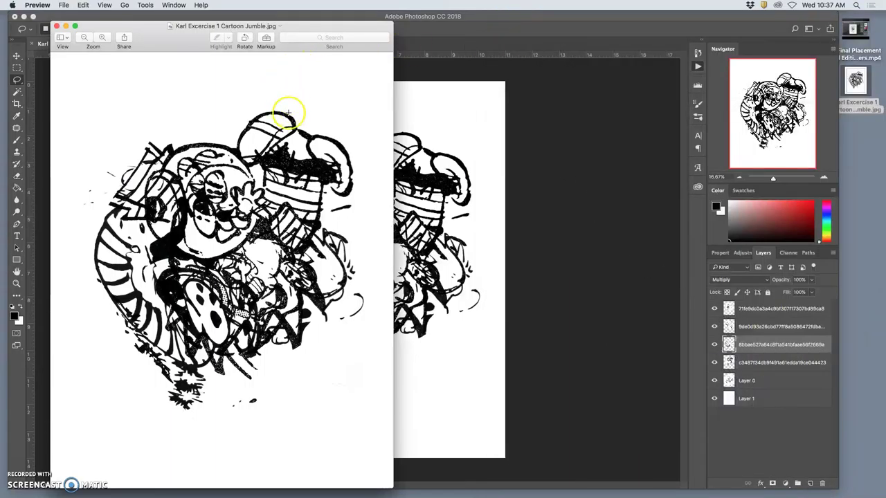
# Step: Zoom in close to inspect the speckled detail, then close the preview
pyautogui.click(103, 37)
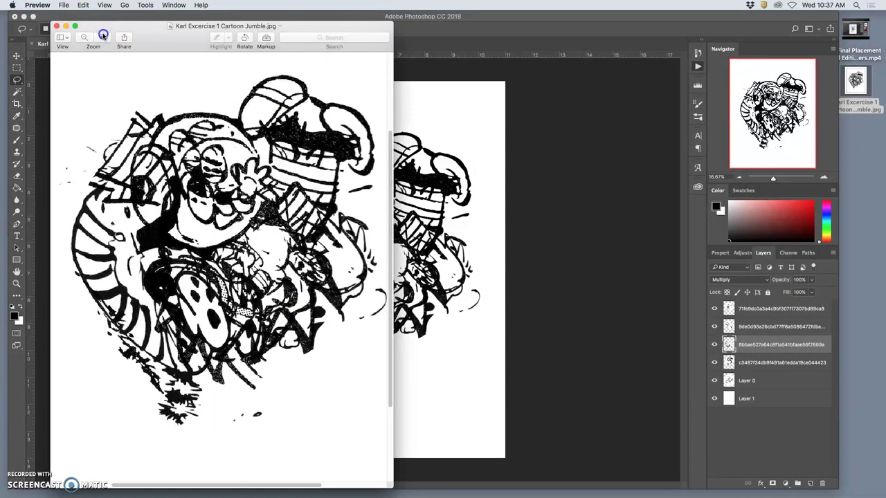
pyautogui.click(103, 37)
pyautogui.click(103, 37)
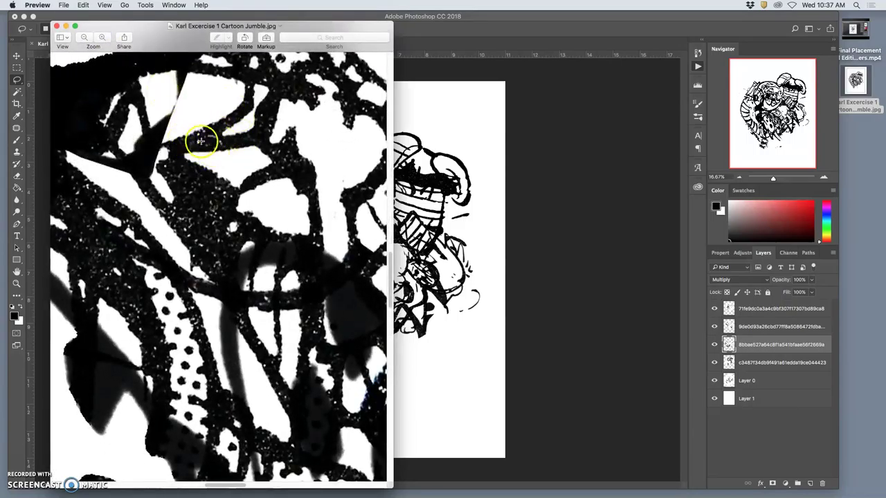
pyautogui.scroll(-5, 201, 141)
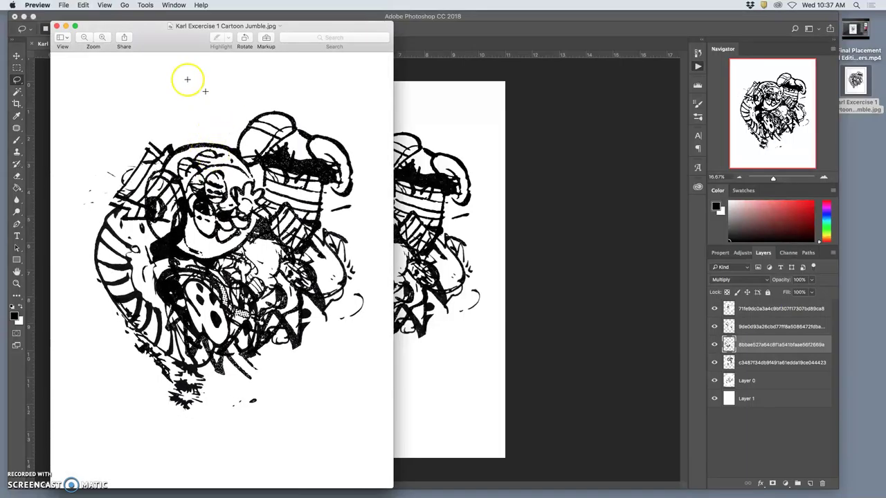
pyautogui.click(56, 26)
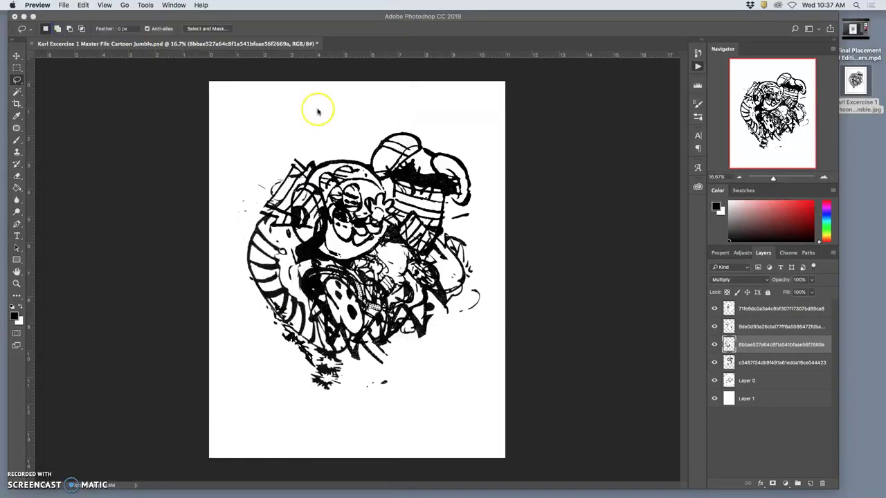
pyautogui.click(861, 159)
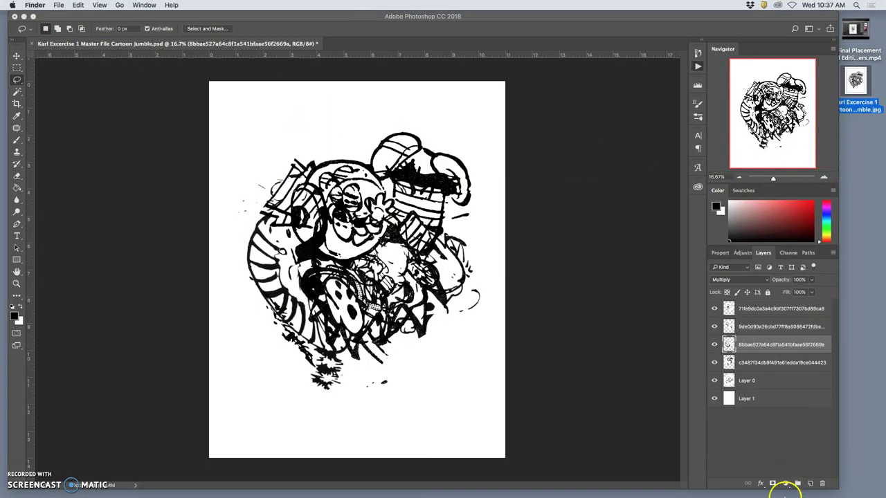
# Step: In Chrome, load photobucket.com by typing 'photo' in the address bar
pyautogui.moveTo(647, 492)
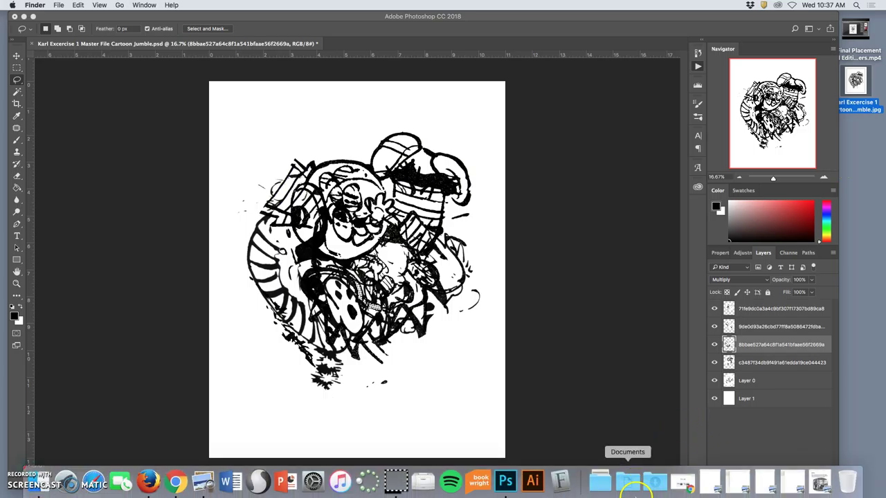
pyautogui.click(179, 481)
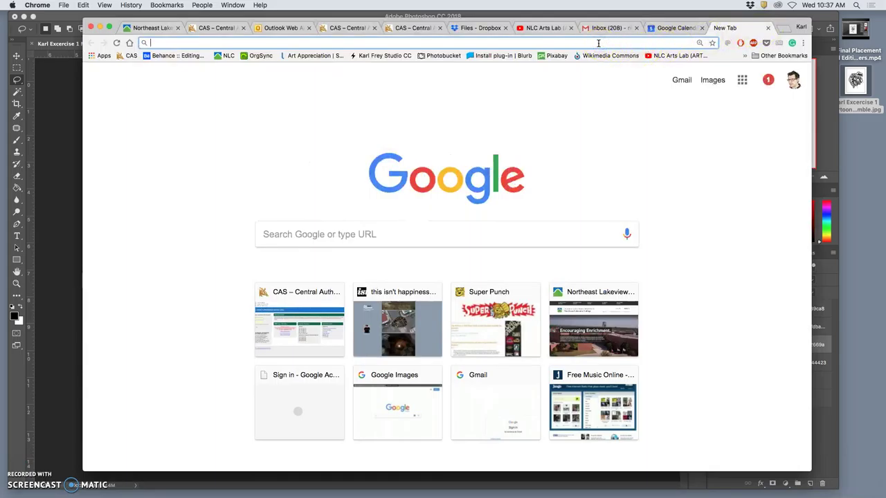
pyautogui.write('photo')
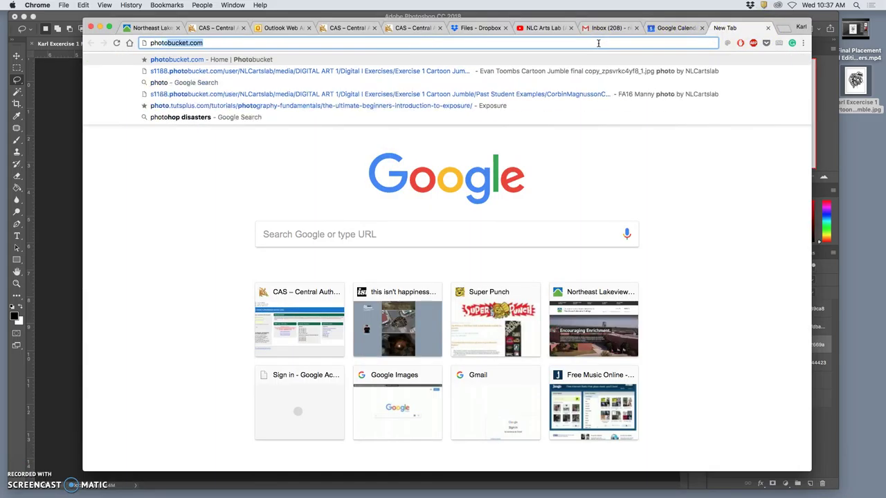
pyautogui.press('Return')
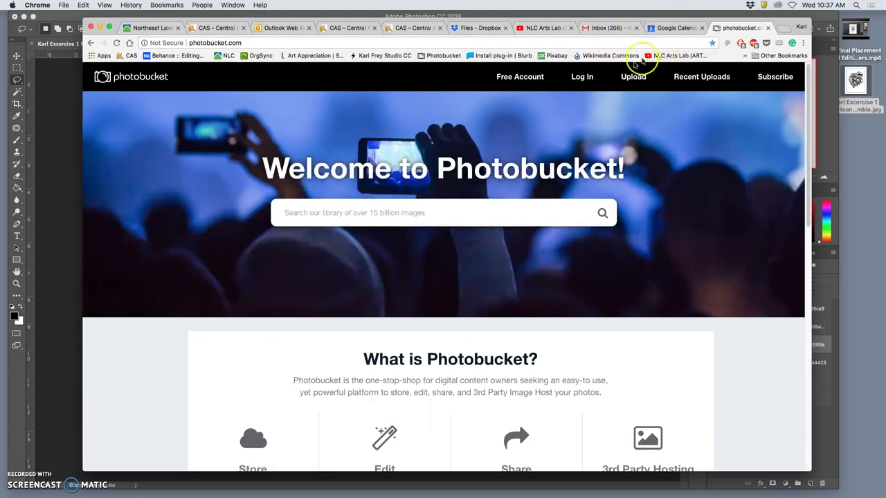
# Step: Log in to Photobucket with Remember me unticked, retyping the account password over the autofill
pyautogui.click(583, 77)
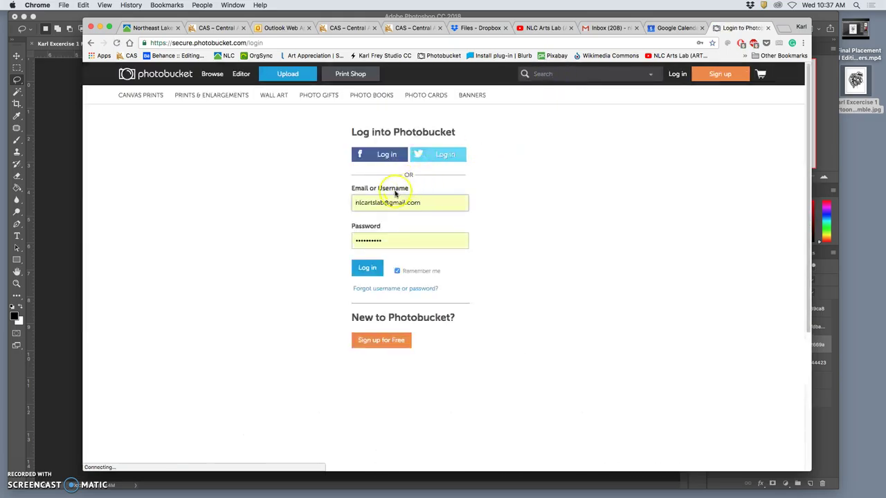
pyautogui.click(371, 270)
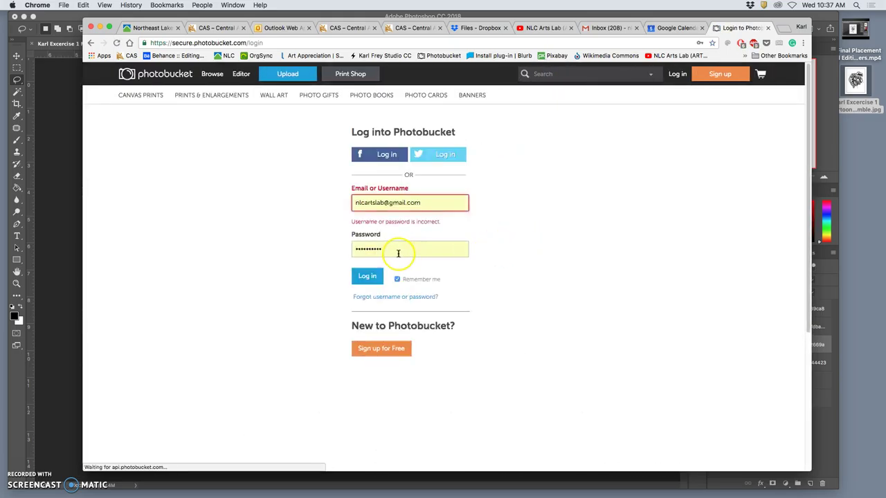
pyautogui.click(397, 279)
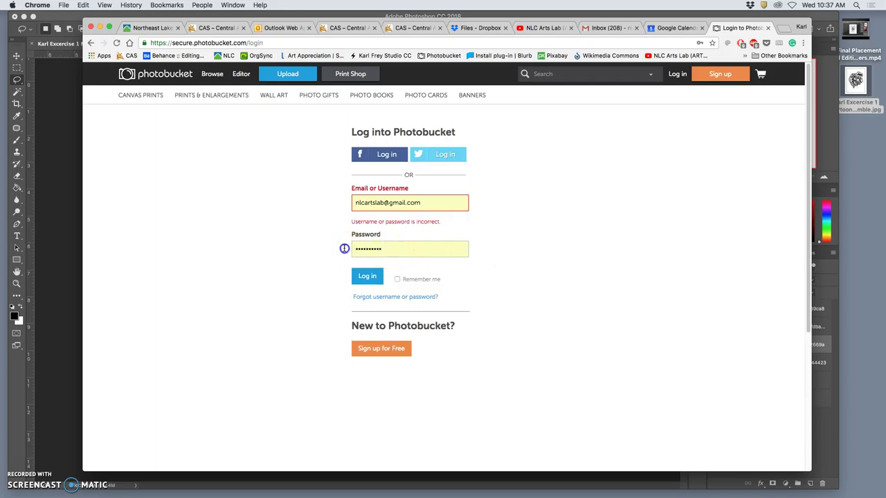
pyautogui.click(391, 249)
pyautogui.moveTo(390, 249); pyautogui.dragTo(339, 249)
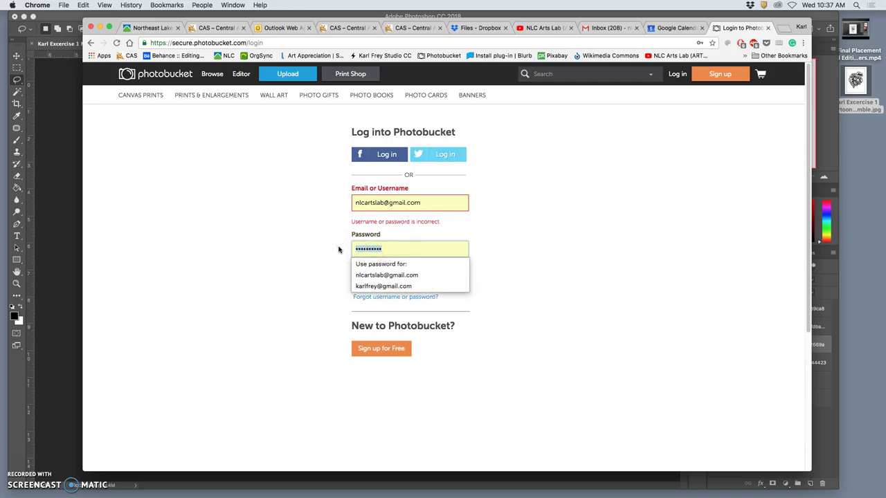
pyautogui.write('****')
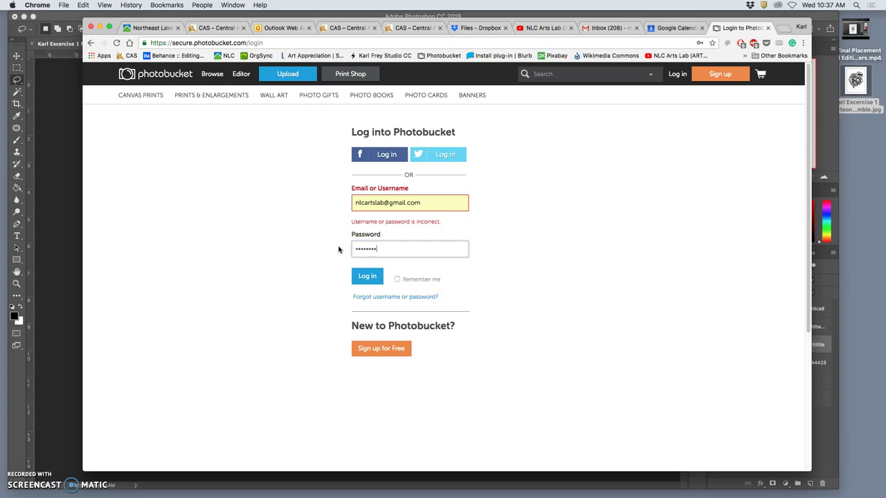
pyautogui.click(367, 275)
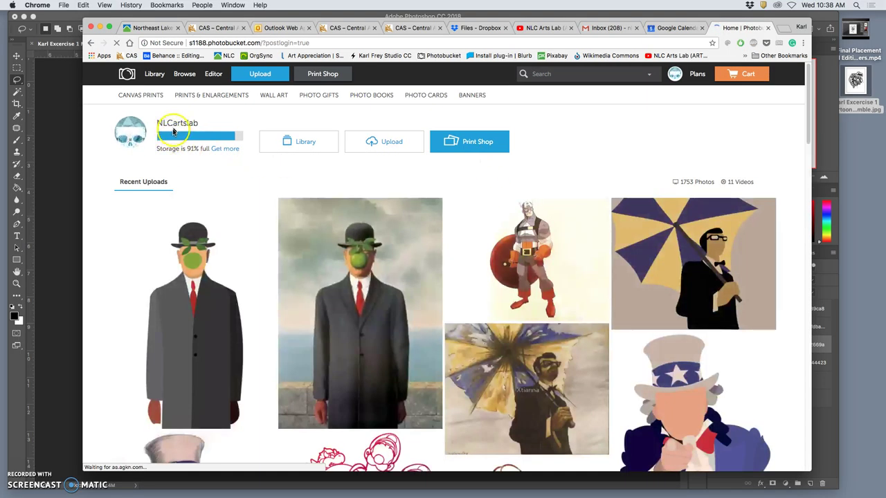
# Step: Browse the library through DIGITAL ART 1 and Digital I Exercises to Exercise 1 Cartoon Jumble
pyautogui.click(128, 142)
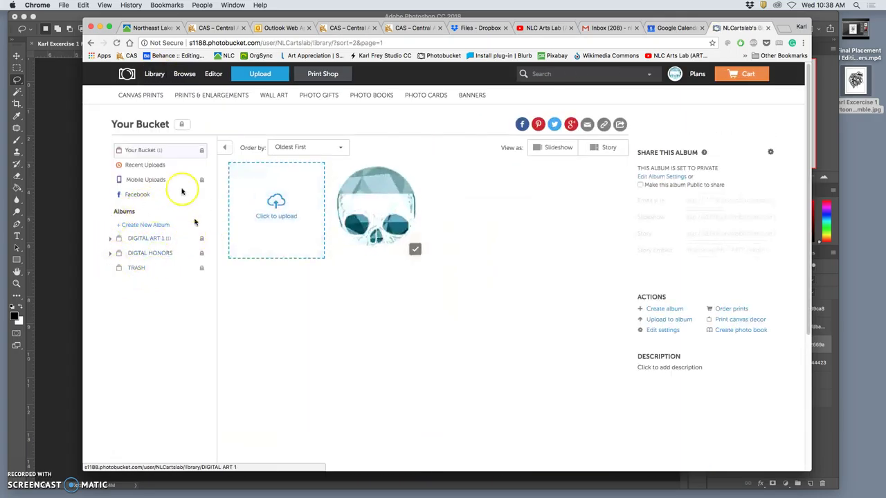
pyautogui.click(111, 239)
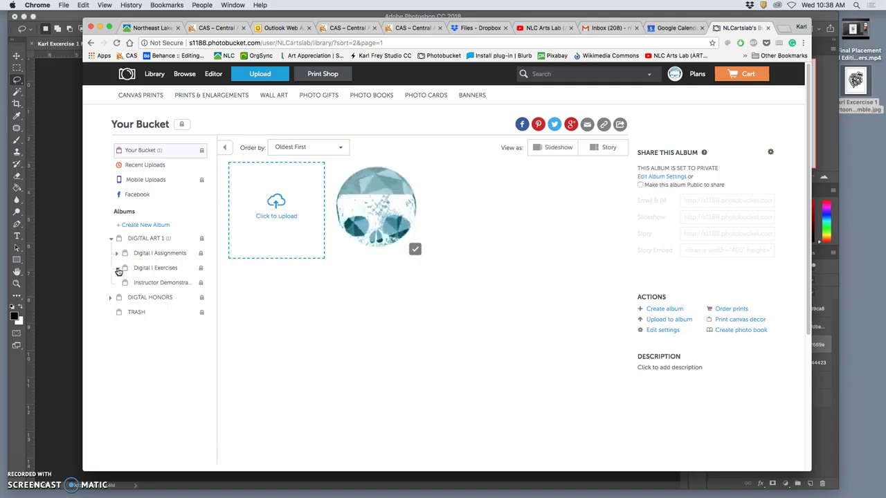
pyautogui.click(129, 272)
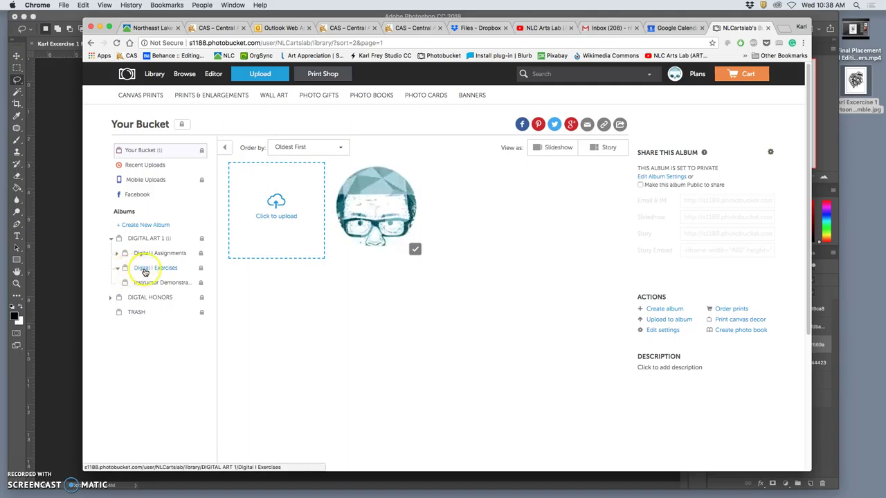
pyautogui.click(118, 269)
pyautogui.click(150, 284)
pyautogui.click(170, 299)
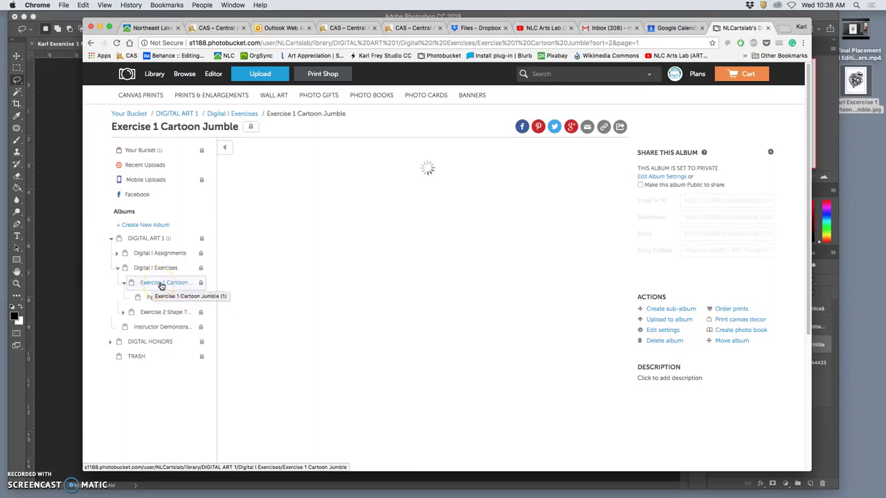
# Step: Upload the cartoon jumble JPEG from the desktop into the album and open its photo page
pyautogui.moveTo(855, 80); pyautogui.dragTo(435, 212)
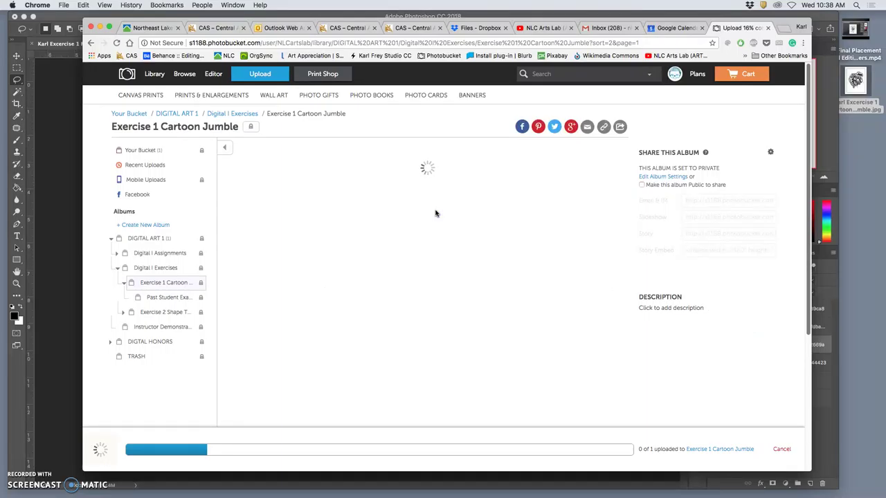
pyautogui.scroll(-2, 436, 212)
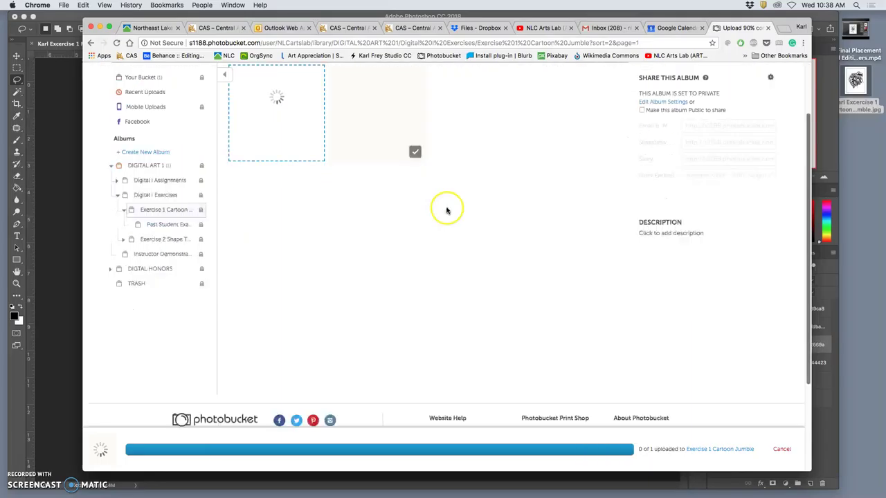
pyautogui.click(388, 137)
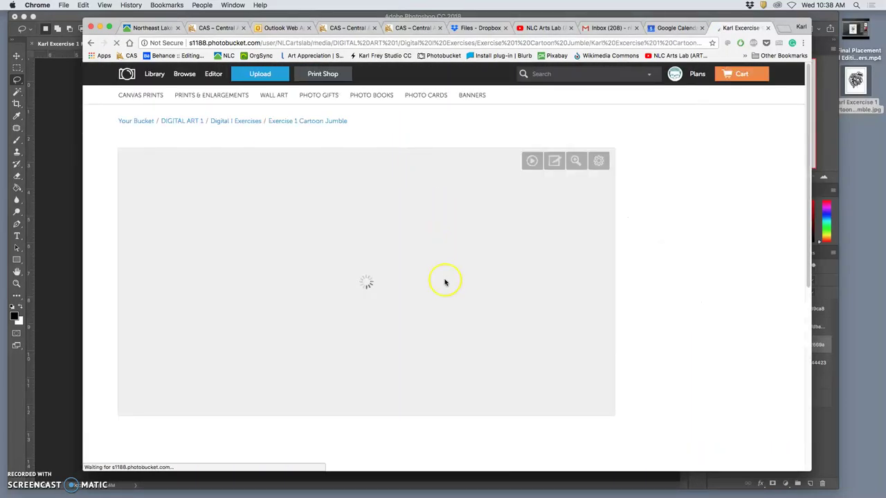
# Step: Title the uploaded photo FA18 followed by the student's first name and save it
pyautogui.scroll(-1, 445, 282)
pyautogui.scroll(-1, 409, 432)
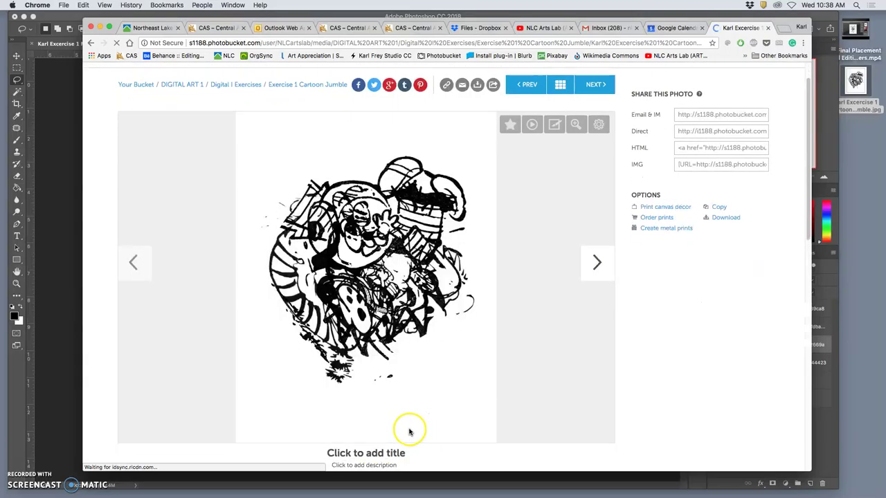
pyautogui.scroll(-3, 409, 432)
pyautogui.click(382, 398)
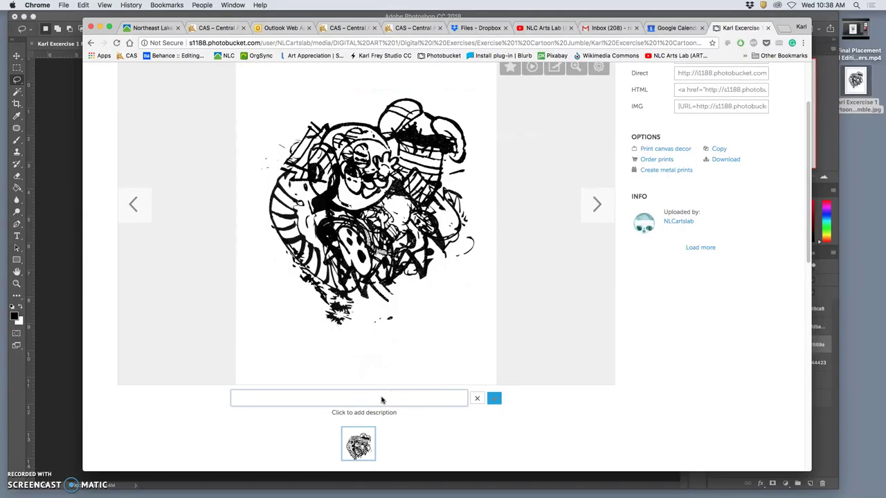
pyautogui.write('F')
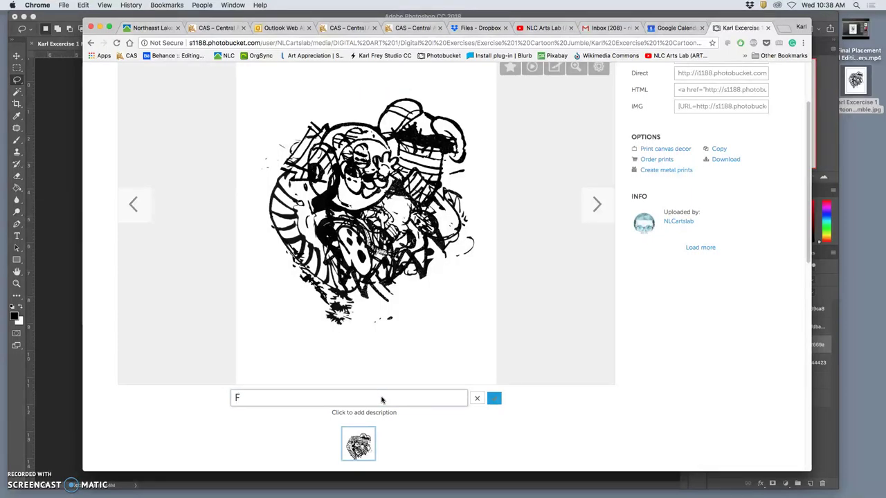
pyautogui.write('A18 Karl')
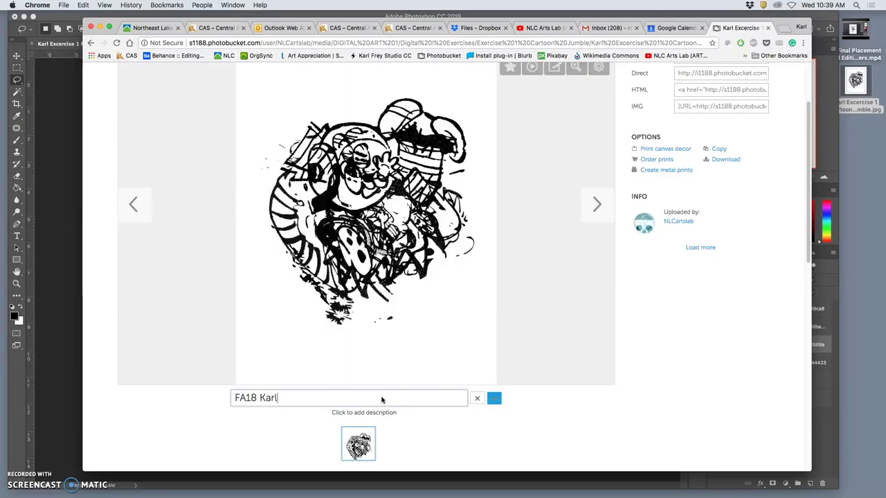
pyautogui.moveTo(384, 400); pyautogui.dragTo(283, 402)
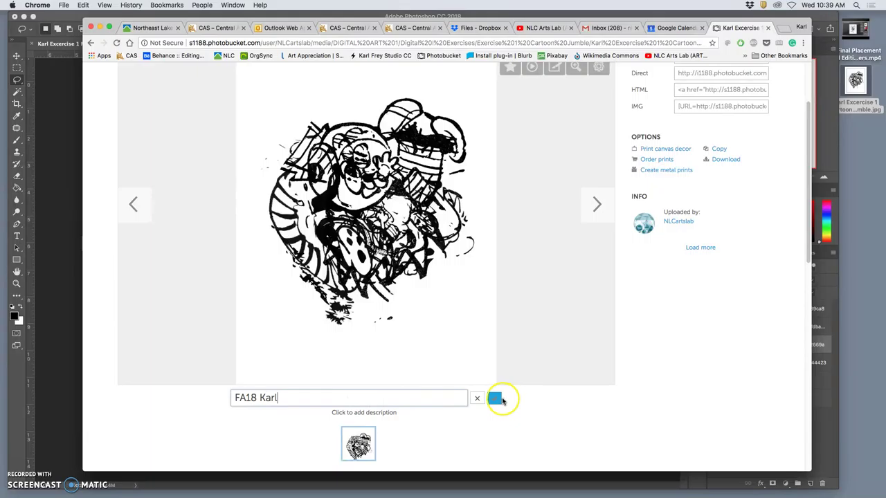
pyautogui.click(494, 398)
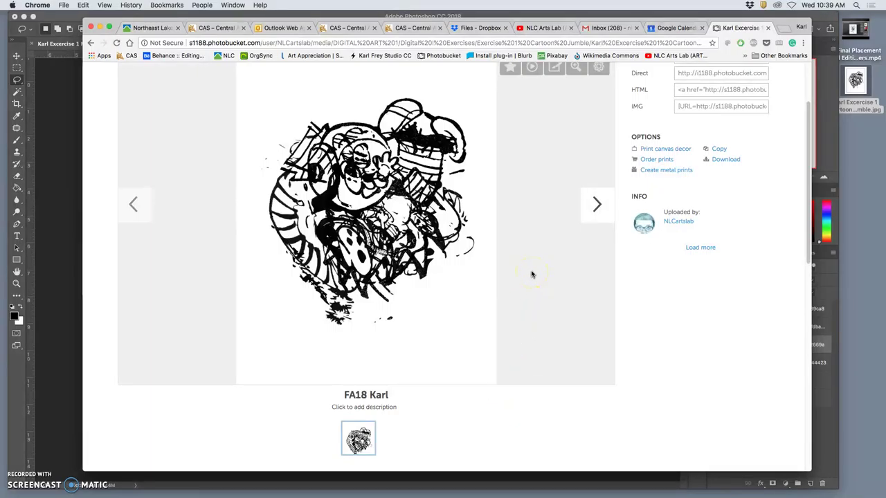
# Step: Return to the Exercise 1 Cartoon Jumble album to confirm the upload, then minimize Chrome
pyautogui.scroll(3, 531, 275)
pyautogui.click(346, 145)
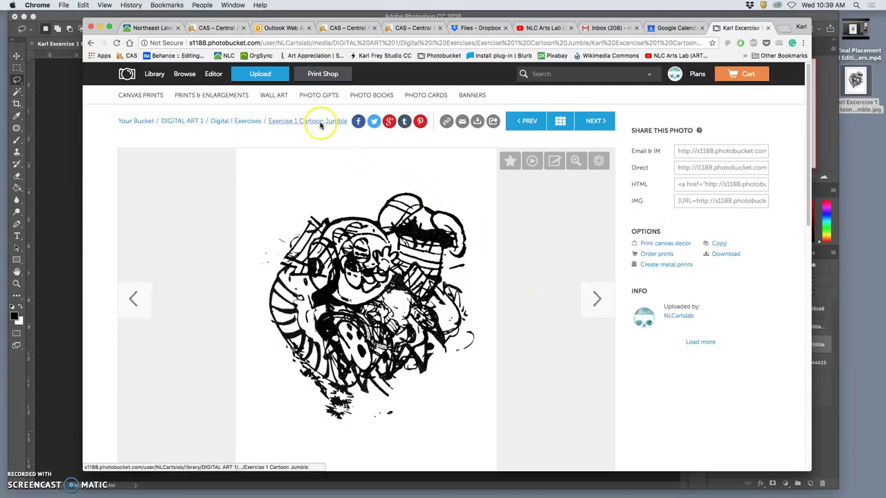
pyautogui.scroll(-2, 543, 244)
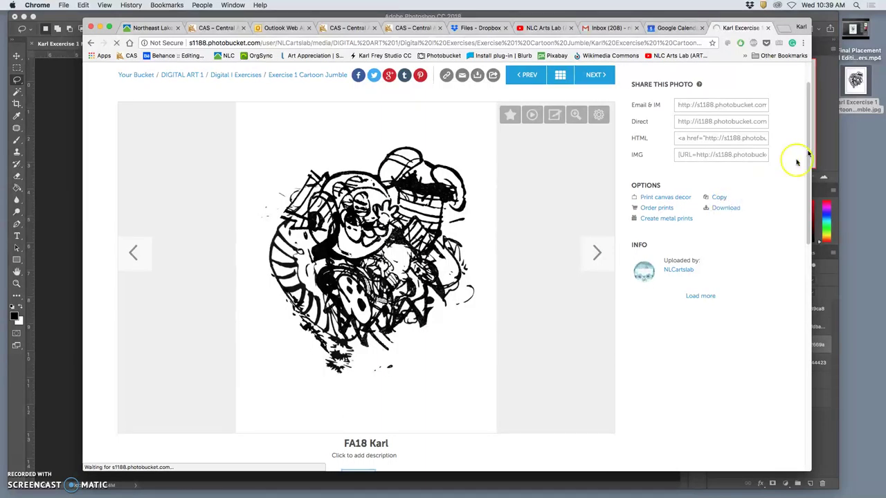
pyautogui.click(864, 126)
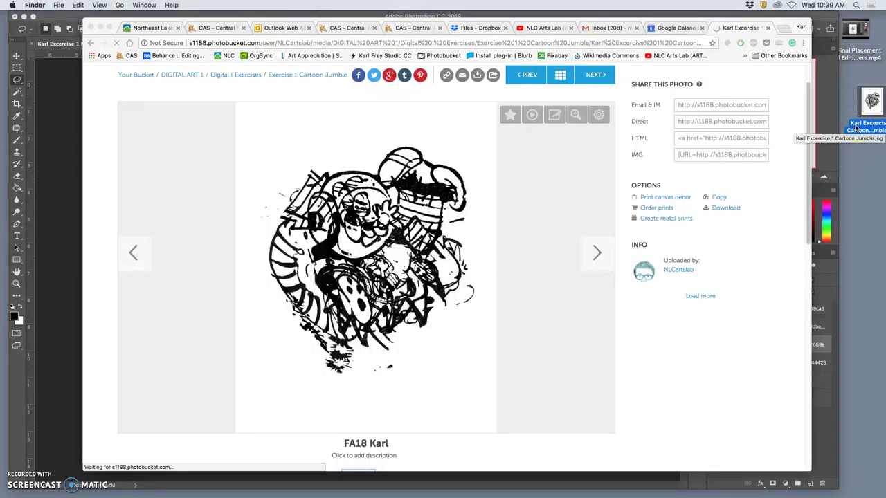
pyautogui.moveTo(856, 127); pyautogui.dragTo(844, 111)
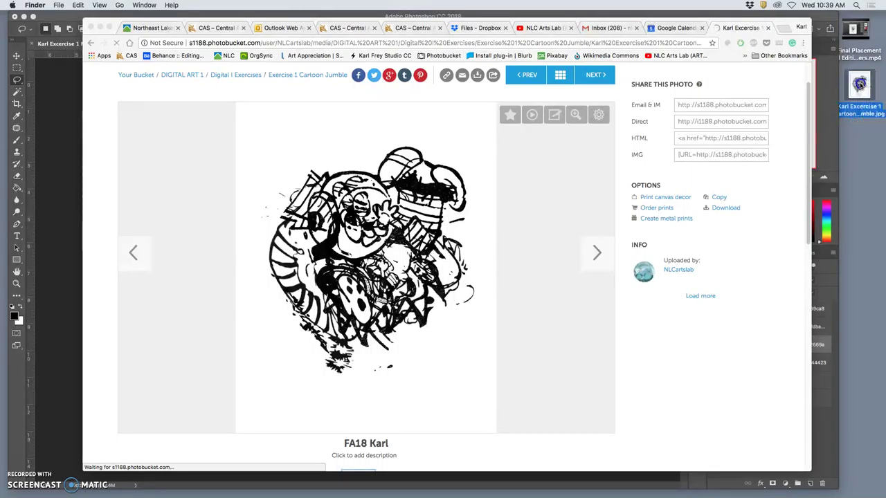
pyautogui.click(597, 227)
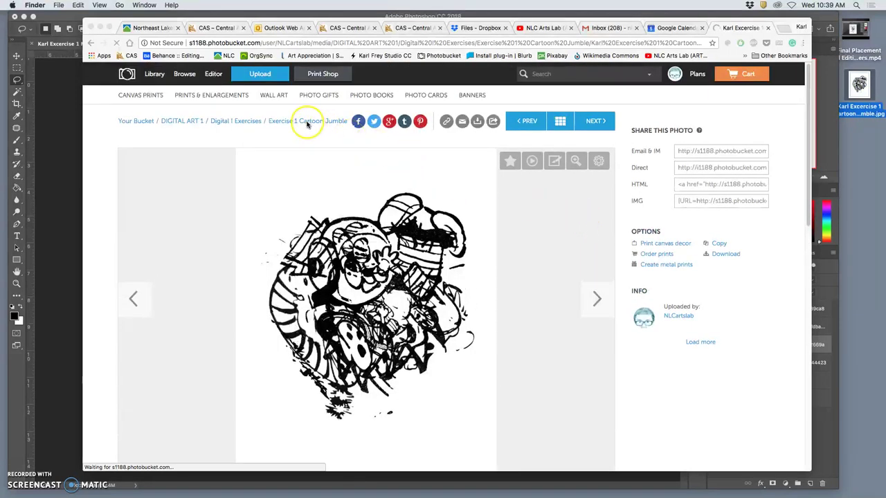
pyautogui.click(305, 123)
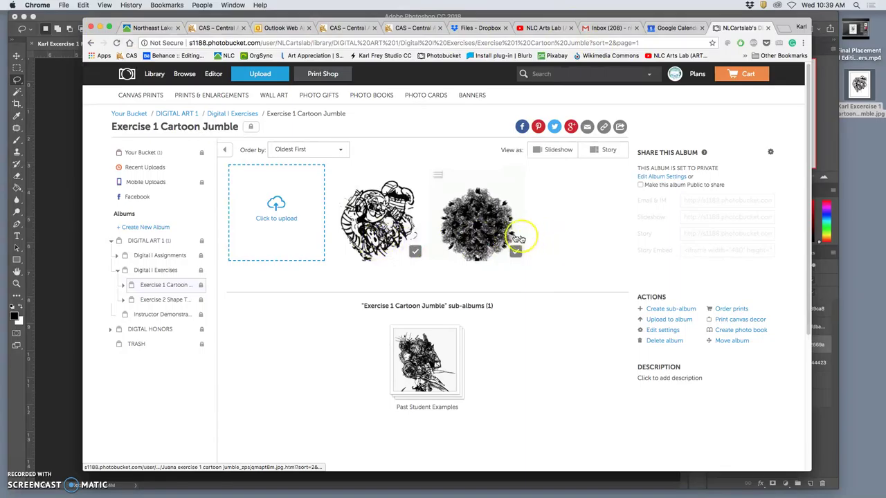
pyautogui.click(101, 27)
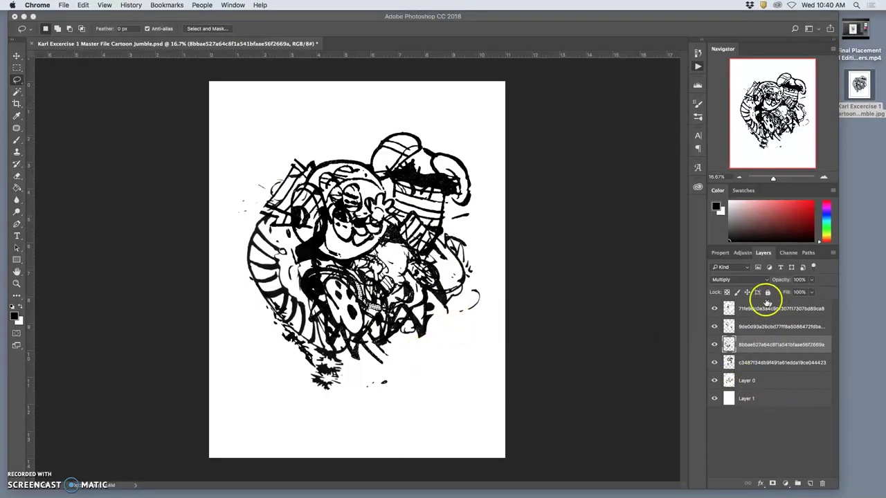
pyautogui.moveTo(714, 353)
pyautogui.mouseDown()
pyautogui.moveTo(717, 367)
pyautogui.moveTo(746, 356)
pyautogui.moveTo(722, 335)
pyautogui.moveTo(708, 357)
pyautogui.mouseUp()
pyautogui.click(765, 383)
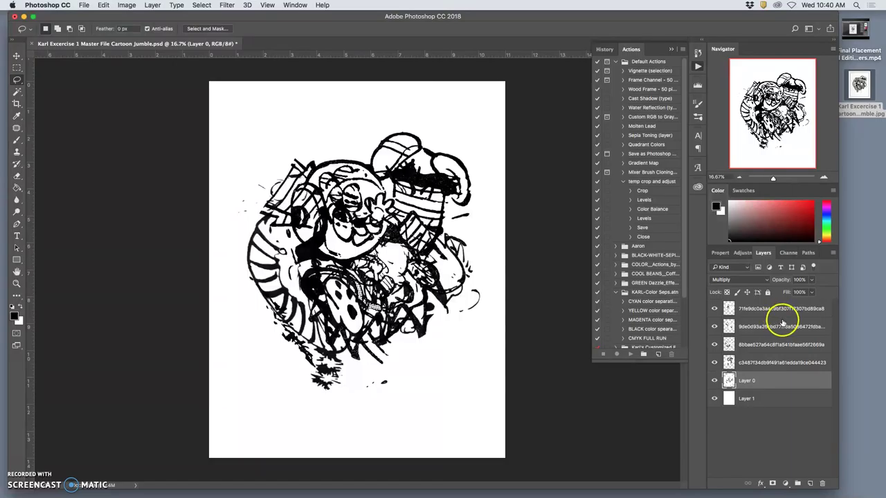
pyautogui.click(780, 309)
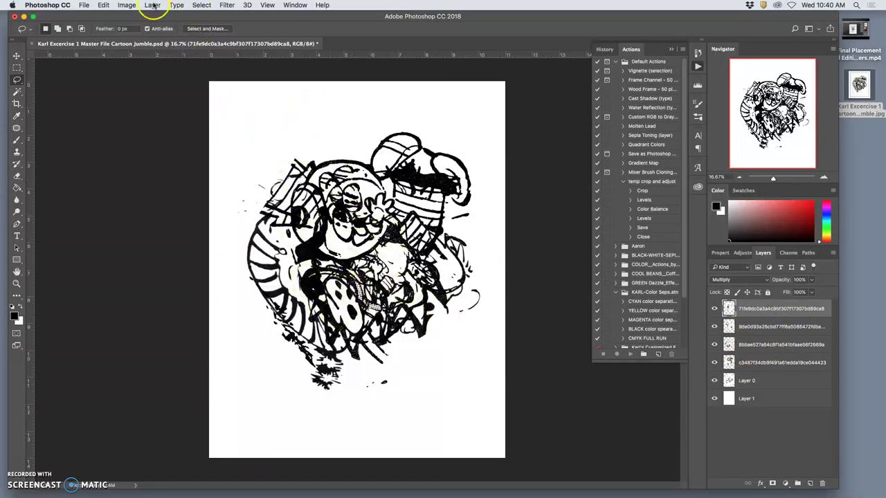
pyautogui.click(152, 5)
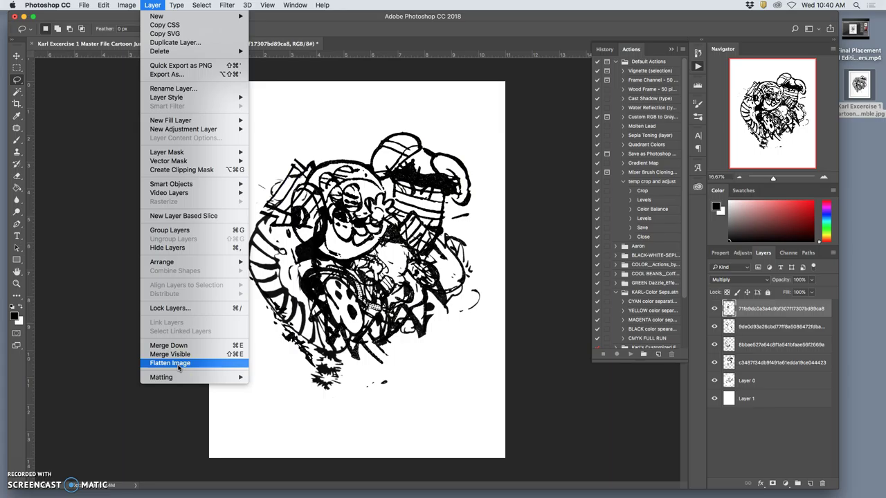
pyautogui.click(748, 309)
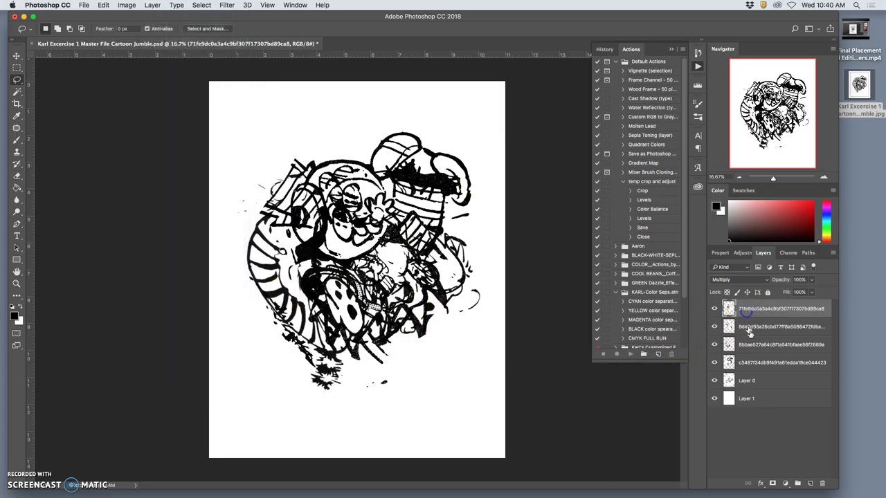
pyautogui.keyDown('shift'); pyautogui.click(772, 380); pyautogui.keyUp('shift')
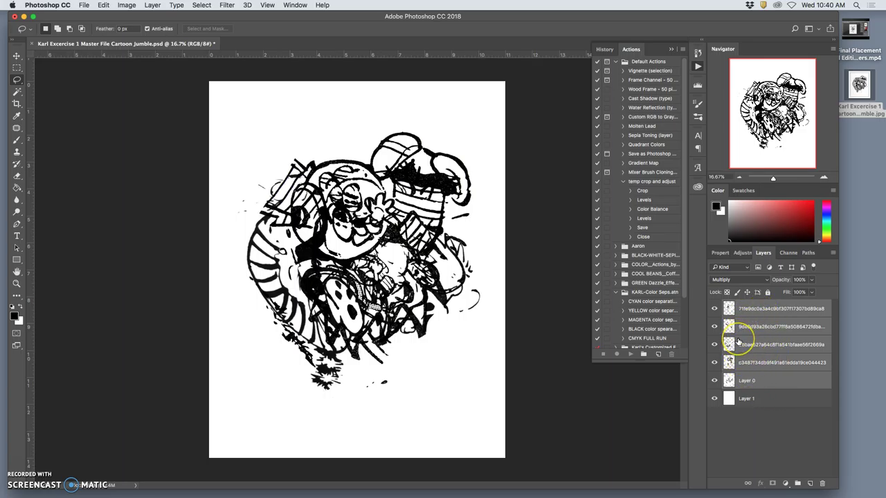
pyautogui.click(152, 5)
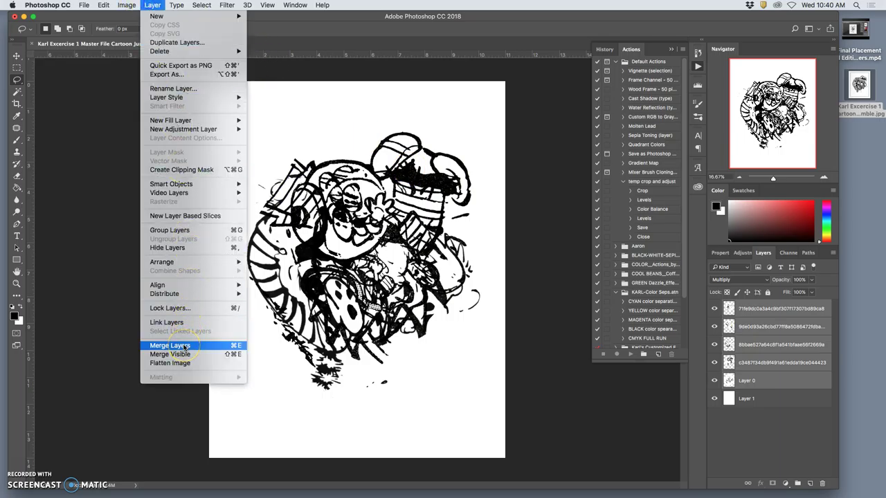
pyautogui.click(796, 397)
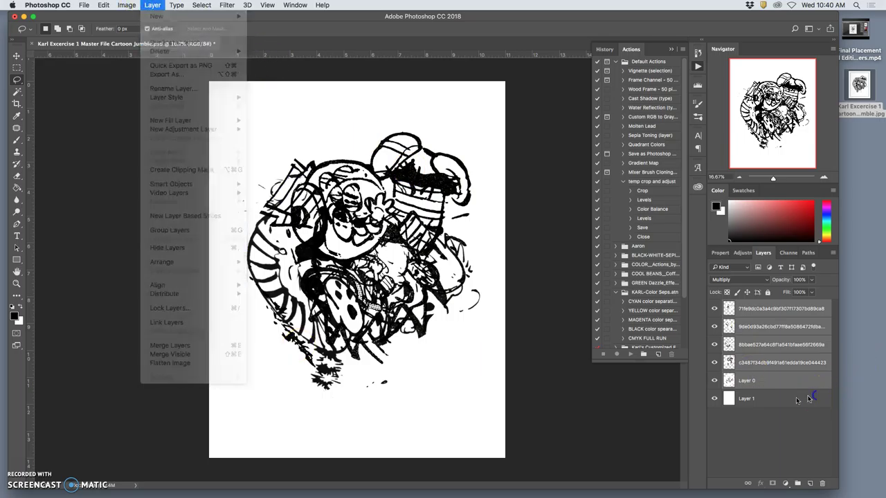
pyautogui.click(718, 398)
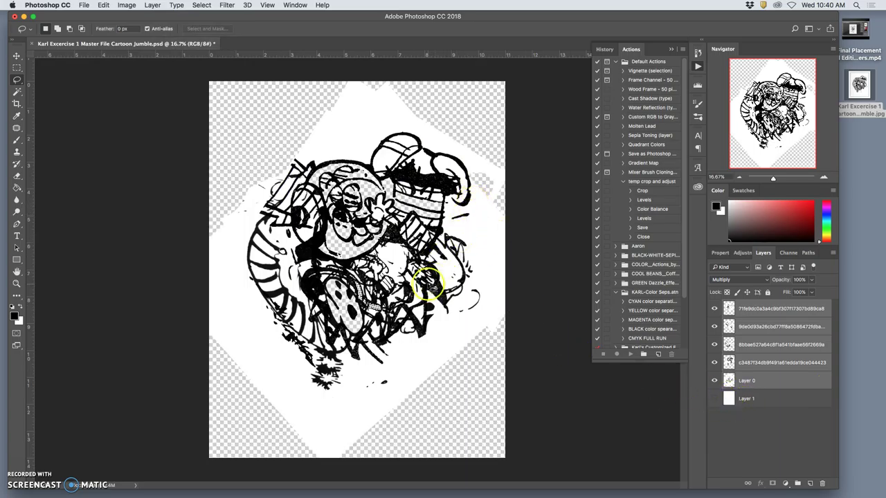
pyautogui.click(714, 399)
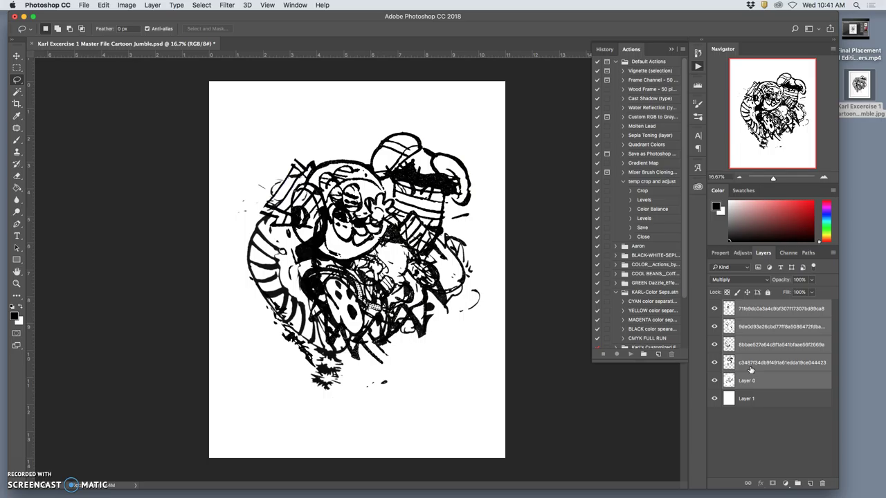
# Step: Merge all visible jumble layers into a new Layer 2 on top with Layer > Merge Visible
pyautogui.click(786, 313)
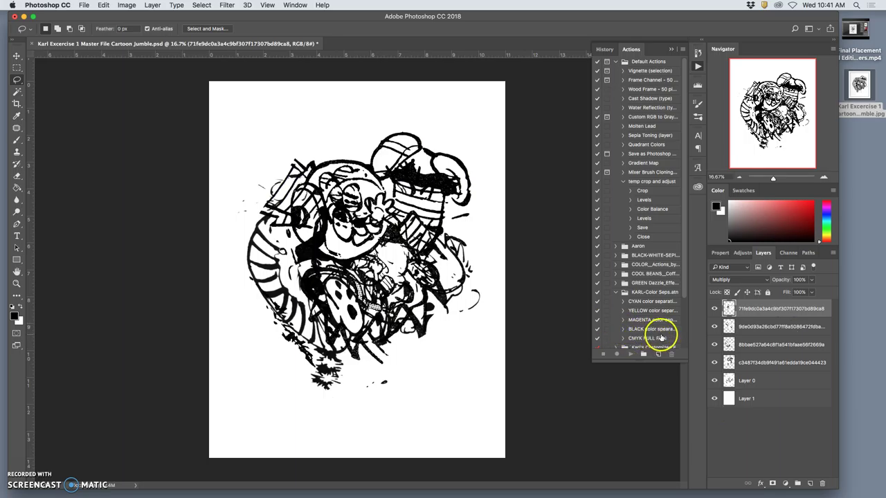
pyautogui.click(152, 7)
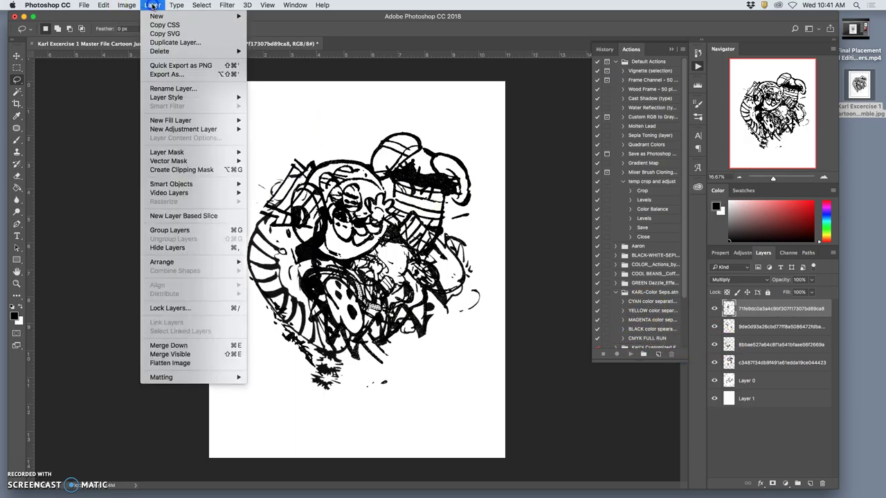
pyautogui.click(178, 355)
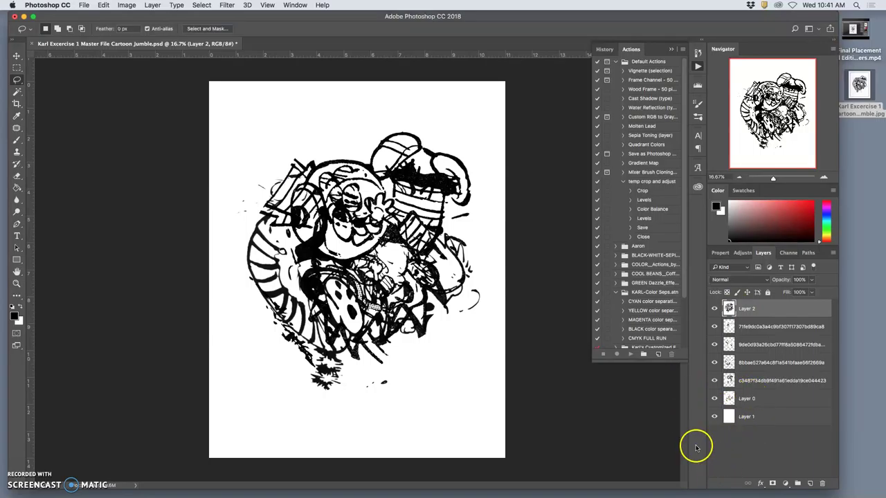
# Step: Hide the original jumble layers, Layer 0 and white Layer 1 so only Layer 2 shows
pyautogui.click(715, 326)
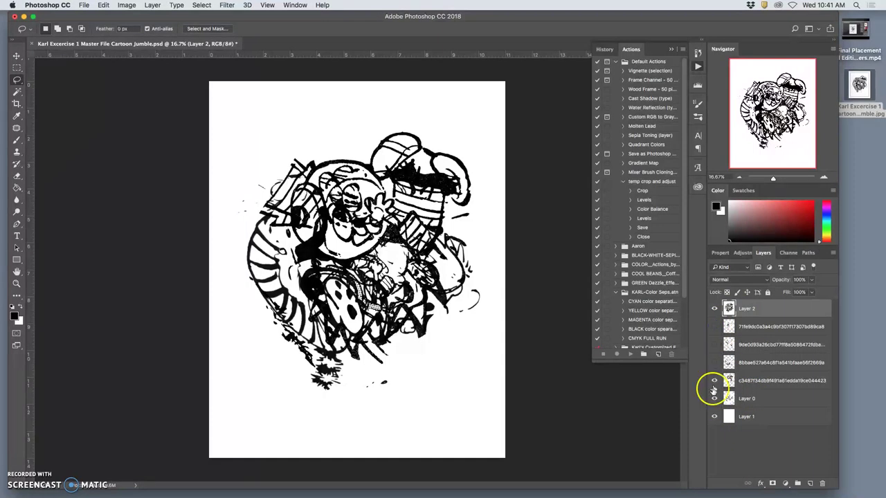
pyautogui.click(715, 381)
pyautogui.click(715, 420)
pyautogui.click(761, 313)
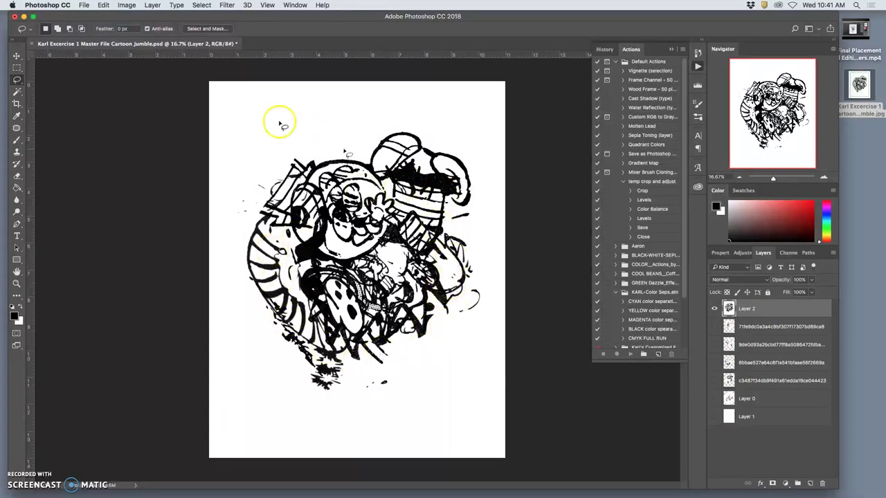
pyautogui.click(18, 91)
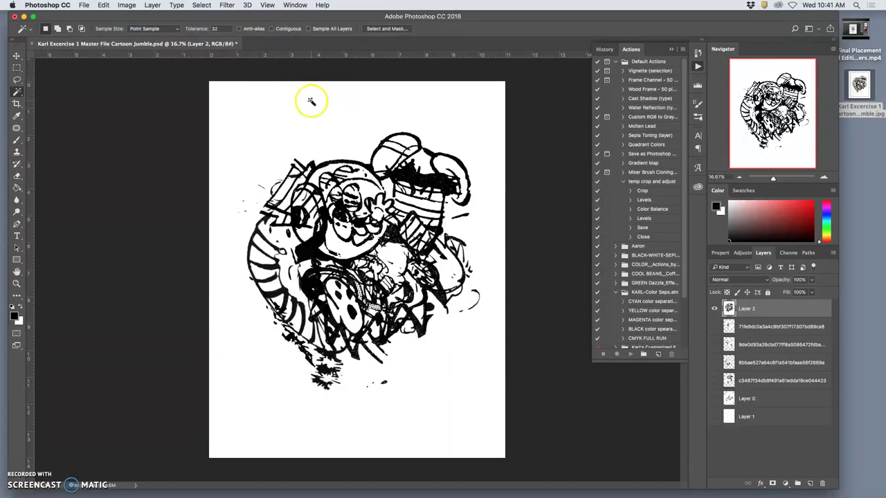
# Step: Delete Layer 2's white background with the Magic Wand and zoom in on the linework
pyautogui.click(310, 101)
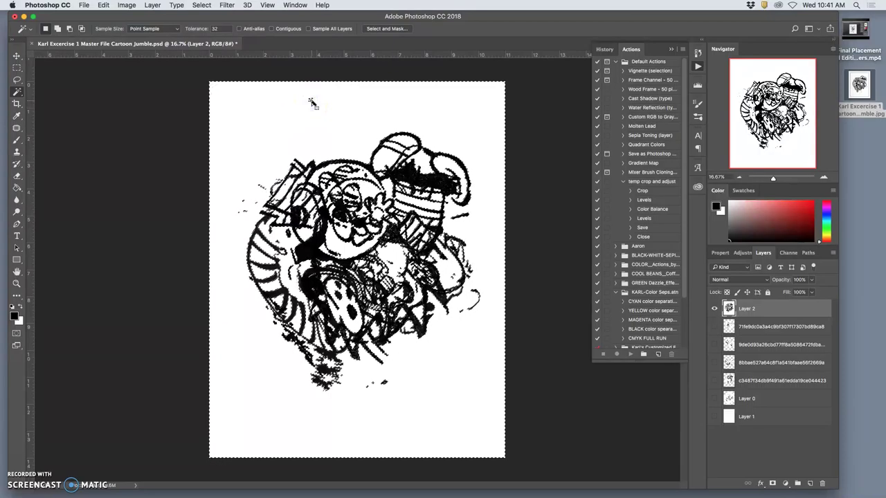
pyautogui.press('Delete')
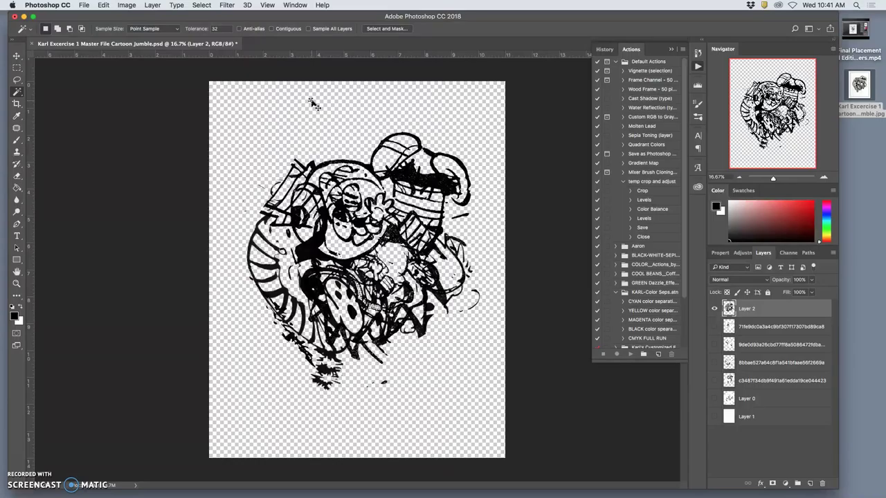
pyautogui.press('super+plus')
pyautogui.press('super+plus')
pyautogui.press('super+plus')
pyautogui.press('super+plus')
pyautogui.press('super+plus')
pyautogui.press('super+plus')
pyautogui.press('super+plus')
pyautogui.press('super+plus')
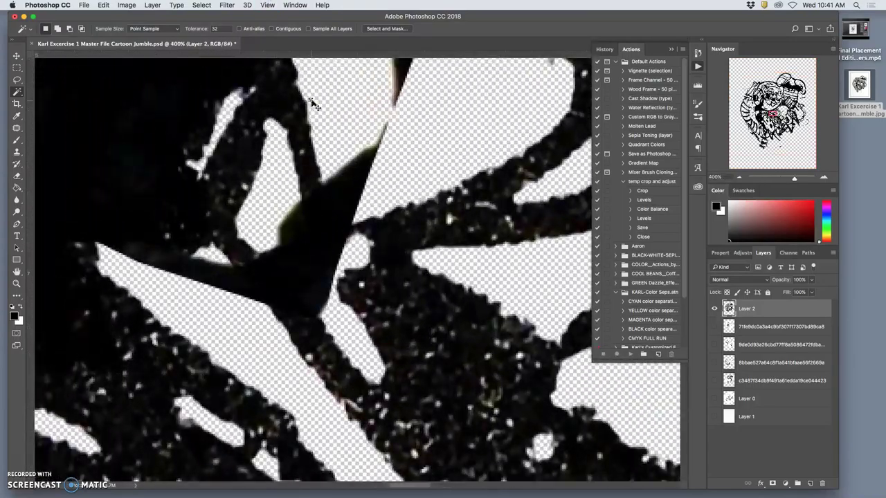
pyautogui.press('super+minus')
pyautogui.press('super+minus')
pyautogui.press('super+minus')
pyautogui.press('super+plus')
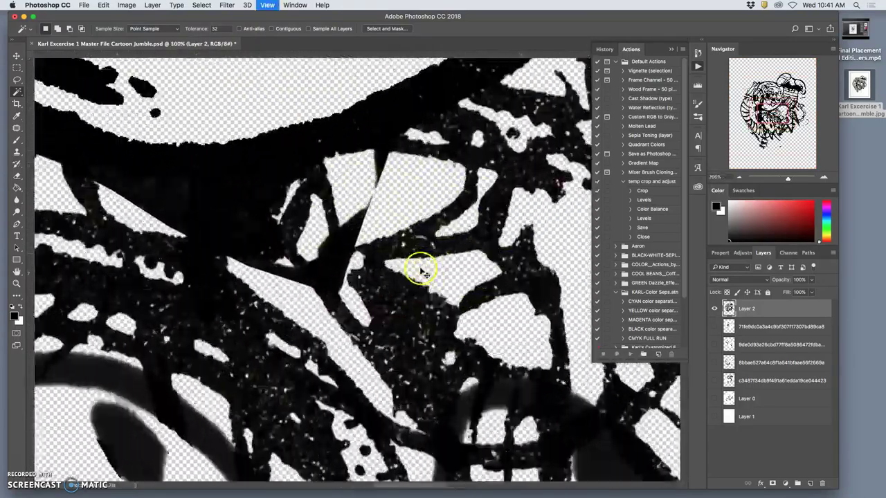
pyautogui.press('super+plus')
# Step: Lasso and delete the stray dark wedge, then zoom out to check the cut-out
pyautogui.click(17, 80)
pyautogui.moveTo(397, 99); pyautogui.dragTo(434, 99)
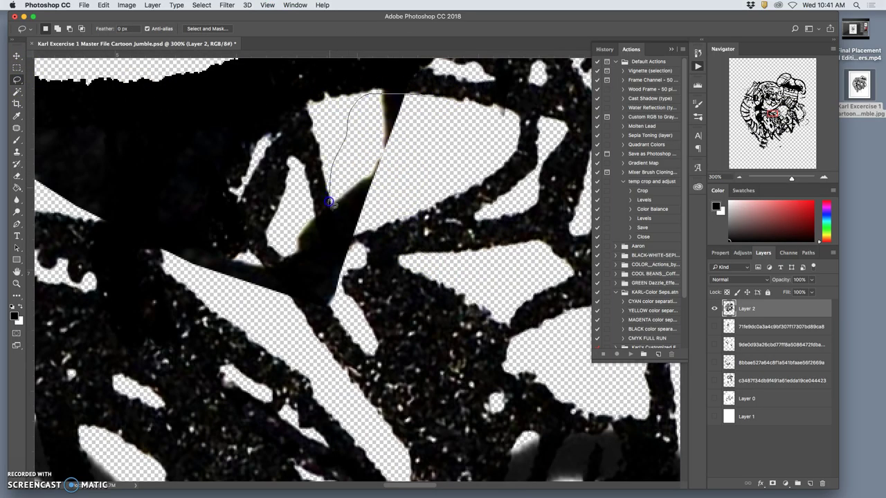
pyautogui.moveTo(443, 161); pyautogui.dragTo(444, 161)
pyautogui.press('Delete')
pyautogui.press('super+minus')
pyautogui.press('super+minus')
pyautogui.press('super+minus')
pyautogui.press('super+minus')
pyautogui.press('super+minus')
pyautogui.press('super+minus')
pyautogui.press('super+minus')
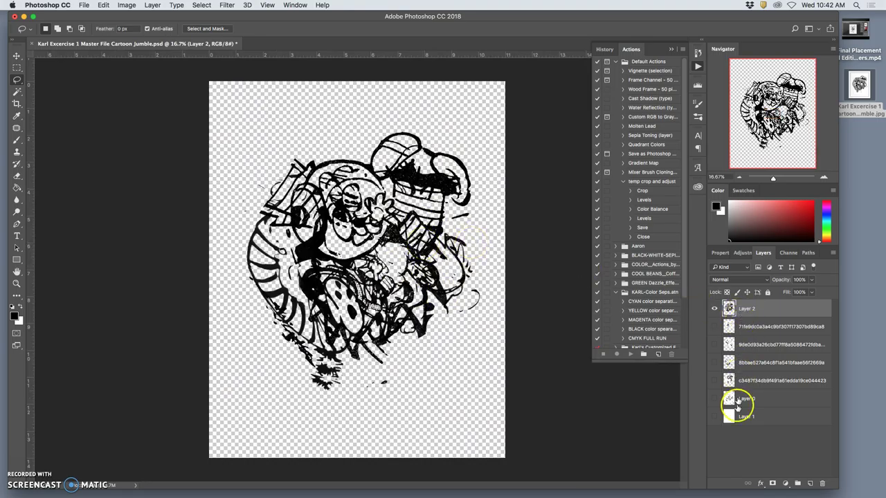
pyautogui.click(714, 327)
pyautogui.click(715, 327)
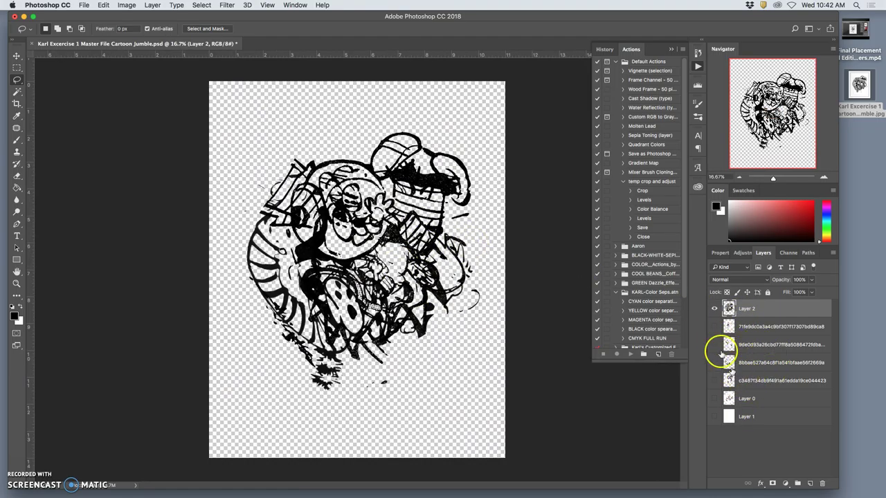
# Step: Open Layer 2's Layer Style dialog and enable Color Overlay
pyautogui.doubleClick(766, 308)
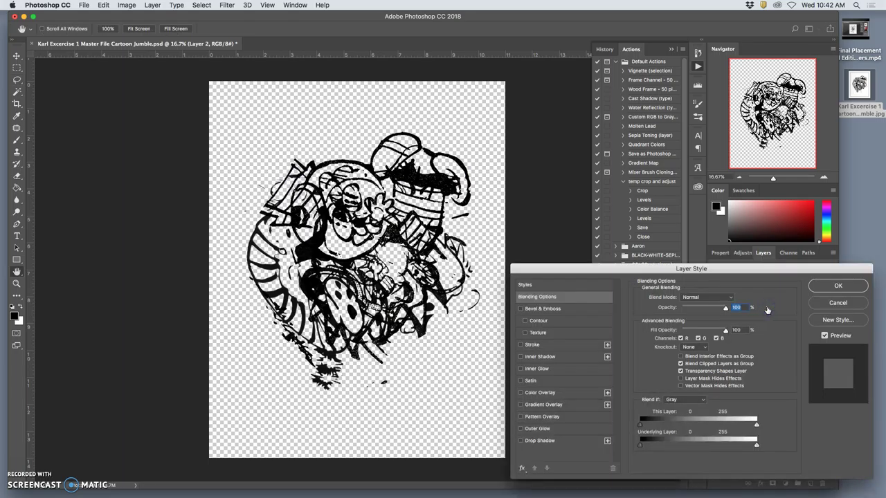
pyautogui.moveTo(672, 270); pyautogui.dragTo(668, 152)
pyautogui.click(723, 286)
pyautogui.click(516, 275)
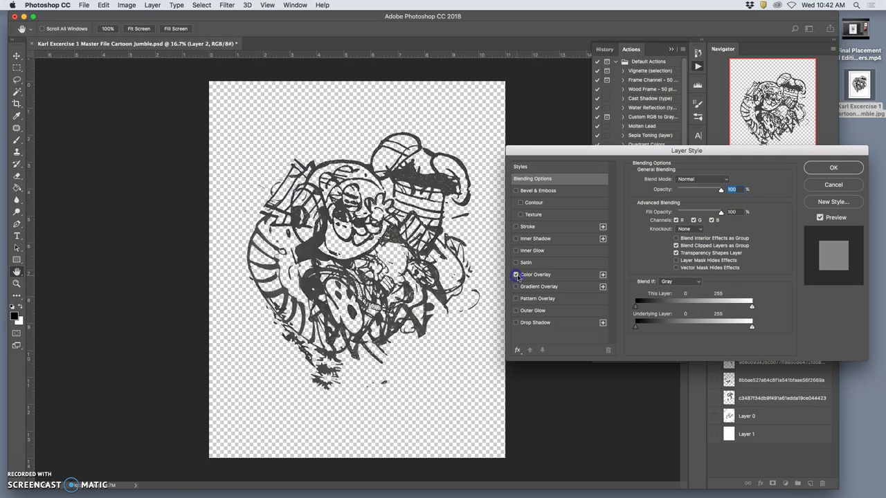
pyautogui.click(536, 275)
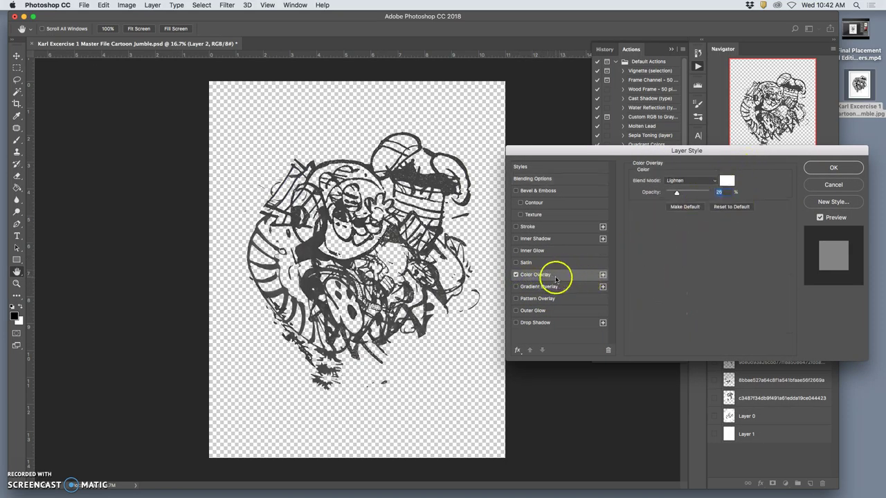
# Step: Set the overlay to Normal, 100%, green 1da064, then switch to Gradient Overlay instead
pyautogui.click(705, 182)
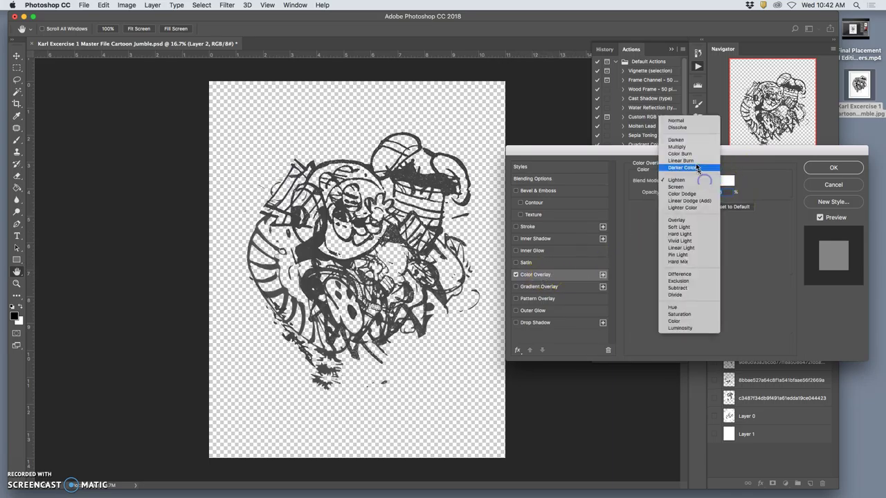
pyautogui.click(680, 116)
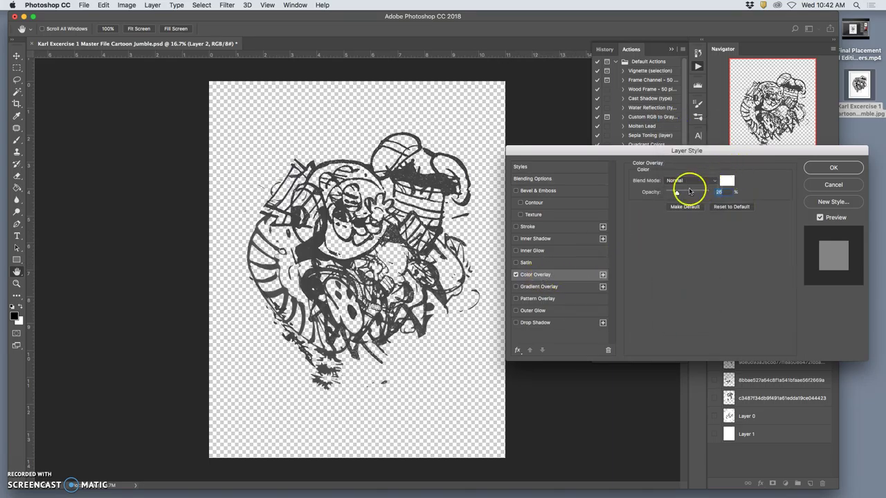
pyautogui.moveTo(676, 193); pyautogui.dragTo(742, 198)
pyautogui.click(727, 182)
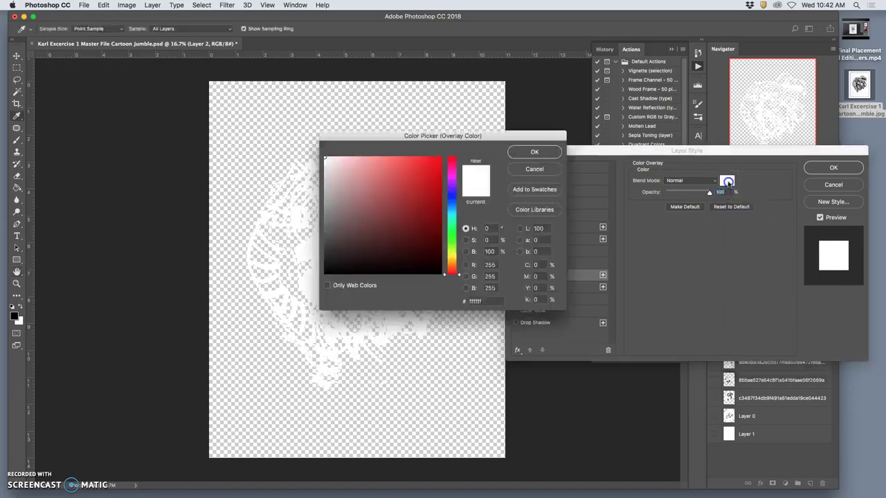
pyautogui.click(452, 198)
pyautogui.click(451, 225)
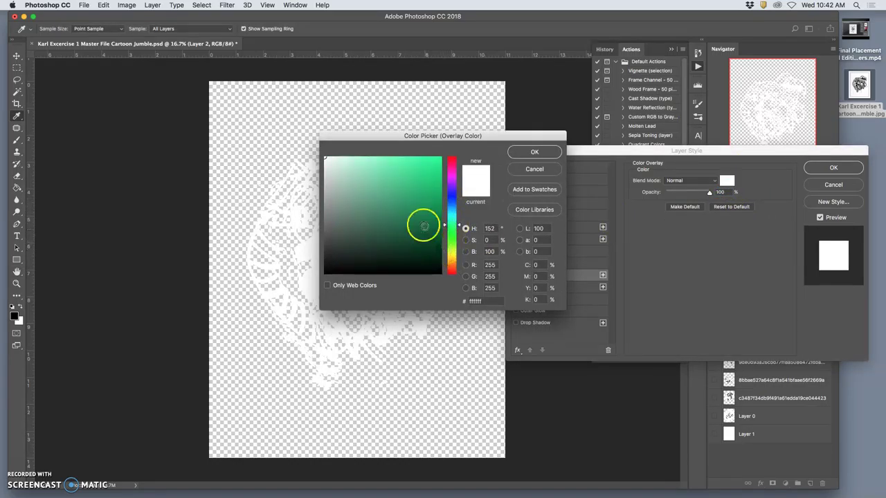
pyautogui.click(420, 200)
pyautogui.click(520, 152)
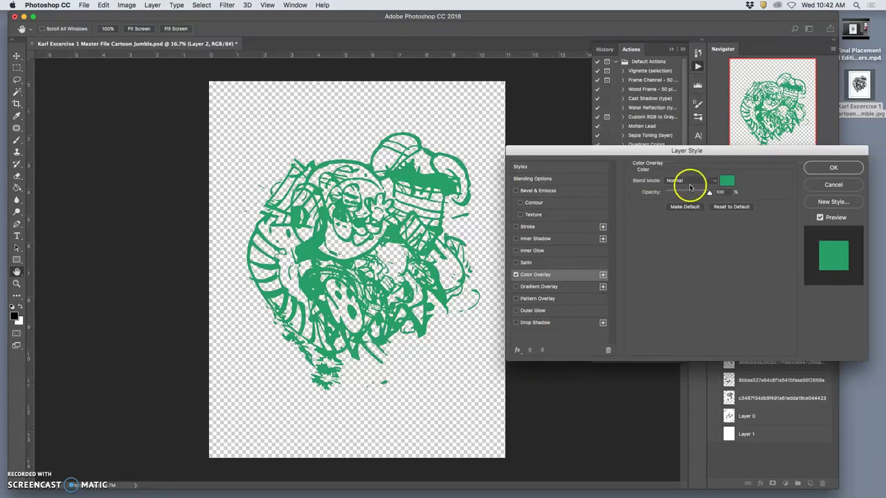
pyautogui.click(515, 274)
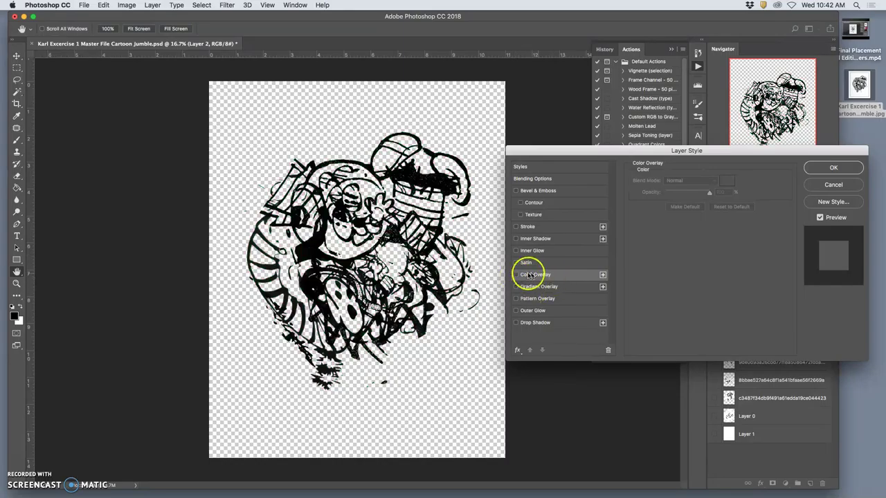
pyautogui.click(515, 286)
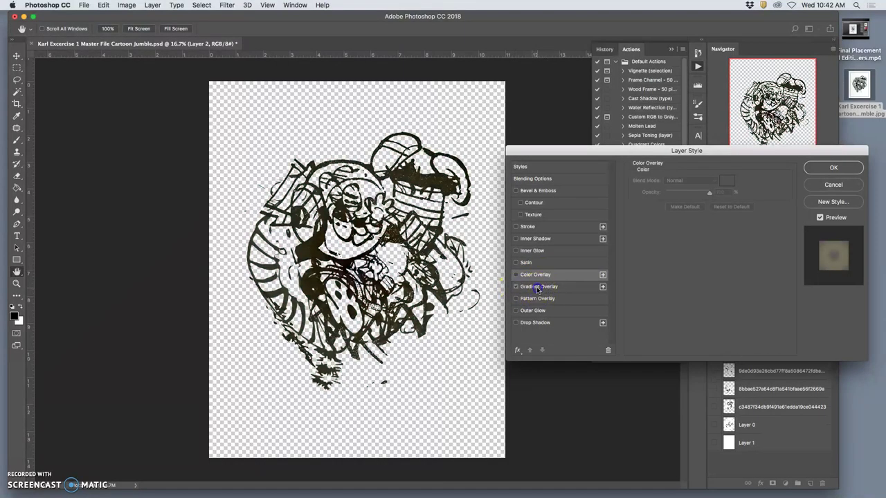
# Step: Set Gradient Overlay to Normal at 100% with the yellow-violet-orange-blue gradient preset
pyautogui.click(537, 286)
pyautogui.click(696, 180)
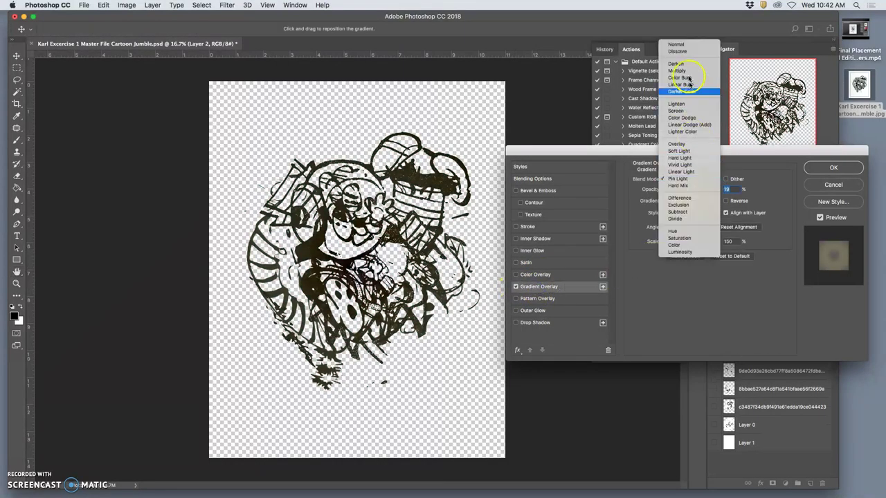
pyautogui.click(682, 40)
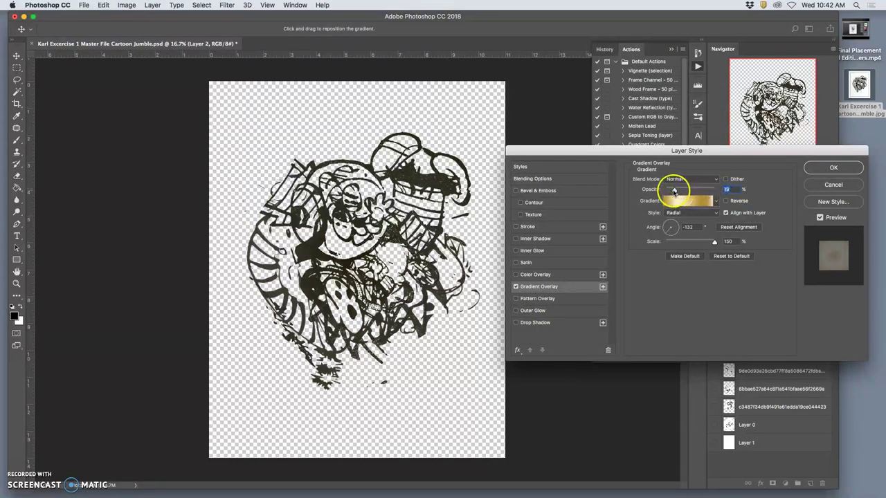
pyautogui.moveTo(675, 191); pyautogui.dragTo(717, 204)
pyautogui.click(716, 202)
pyautogui.click(644, 250)
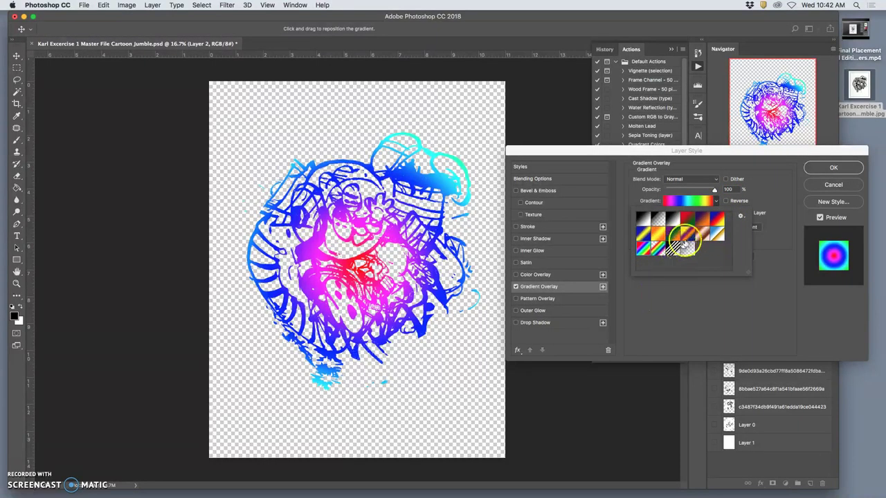
pyautogui.click(702, 223)
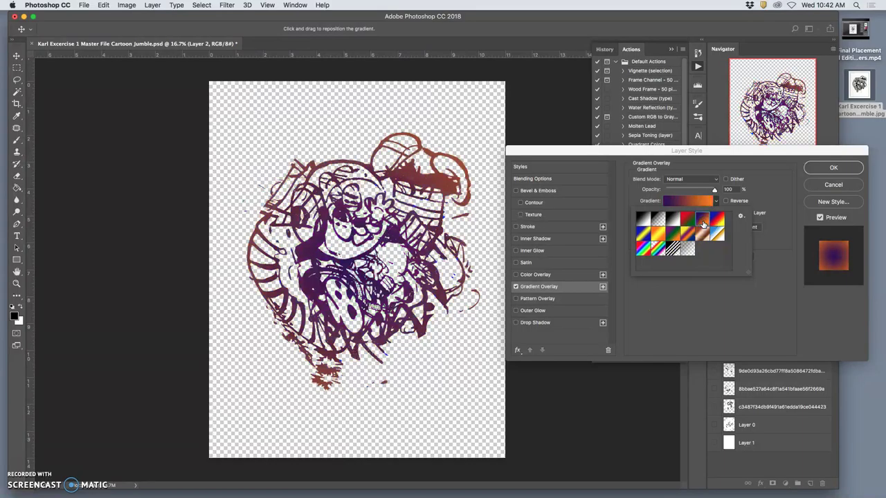
pyautogui.click(689, 235)
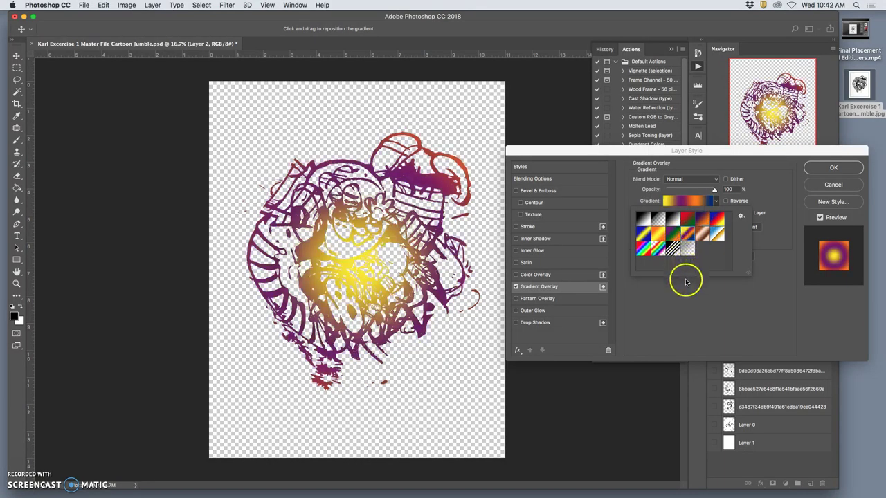
# Step: Reverse the gradient, set angle 143 and Linear style, and lower opacity to about 50%
pyautogui.click(726, 201)
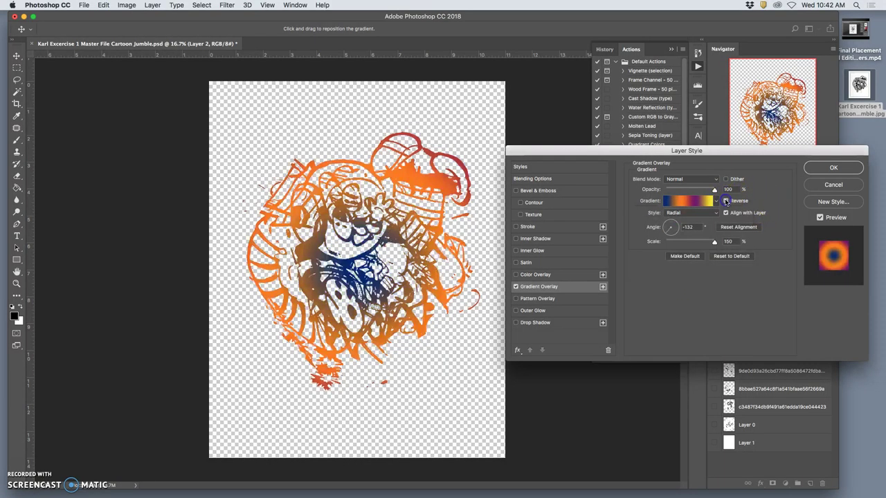
pyautogui.click(726, 201)
pyautogui.click(726, 200)
pyautogui.click(667, 225)
pyautogui.click(675, 213)
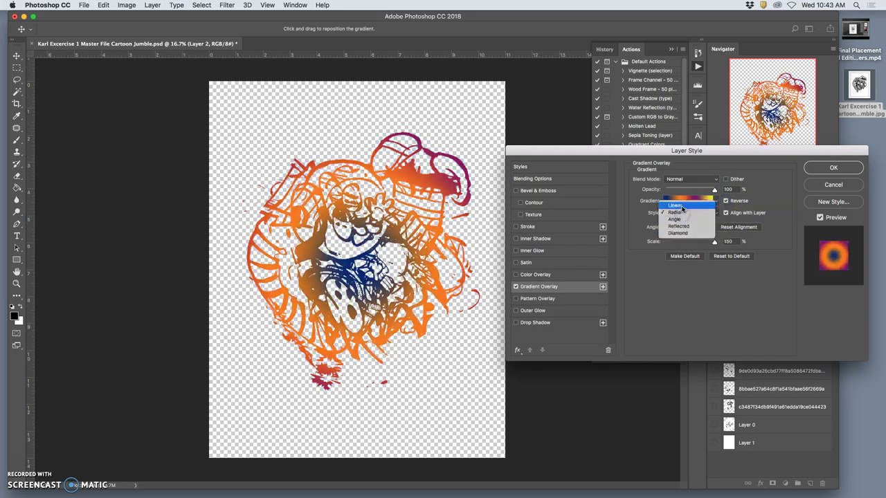
pyautogui.click(681, 204)
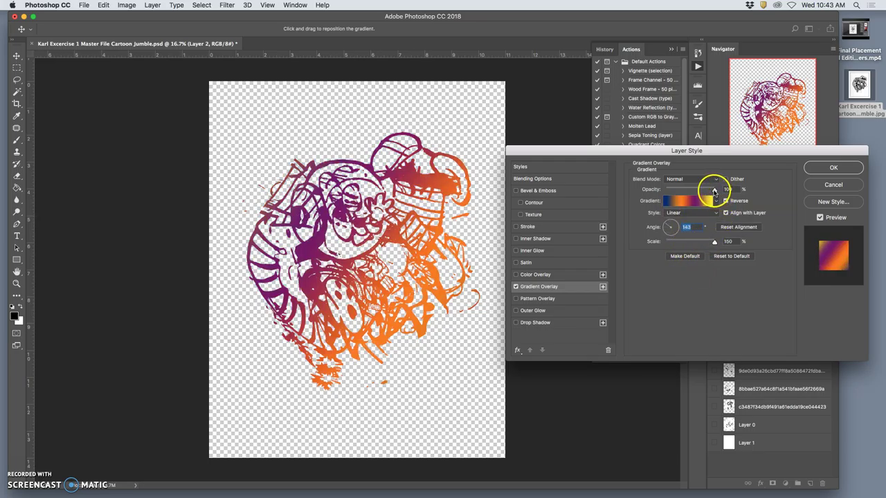
pyautogui.moveTo(711, 191); pyautogui.dragTo(691, 191)
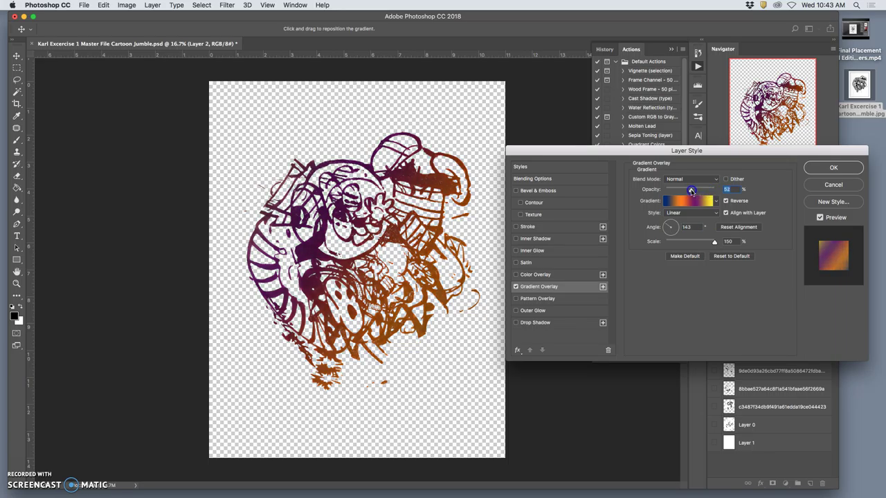
# Step: Re-enable the green Color Overlay at about 50% opacity and apply the layer styles
pyautogui.click(515, 275)
pyautogui.click(533, 276)
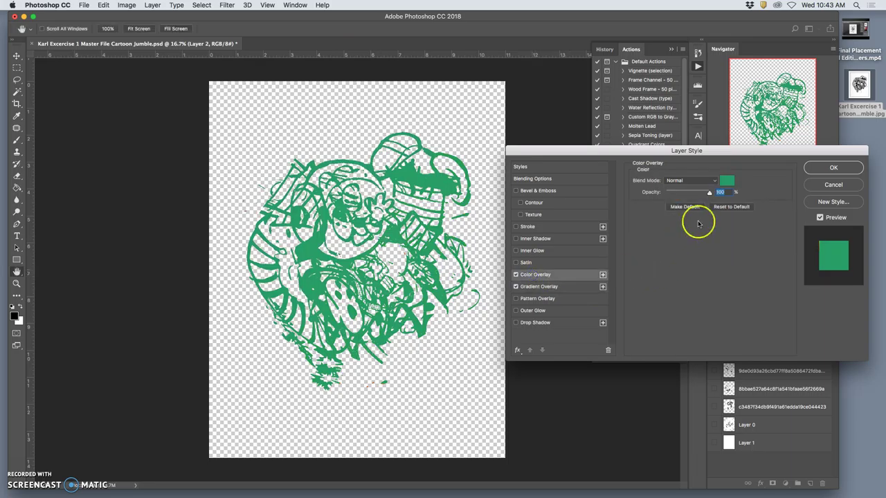
pyautogui.moveTo(708, 194); pyautogui.dragTo(689, 194)
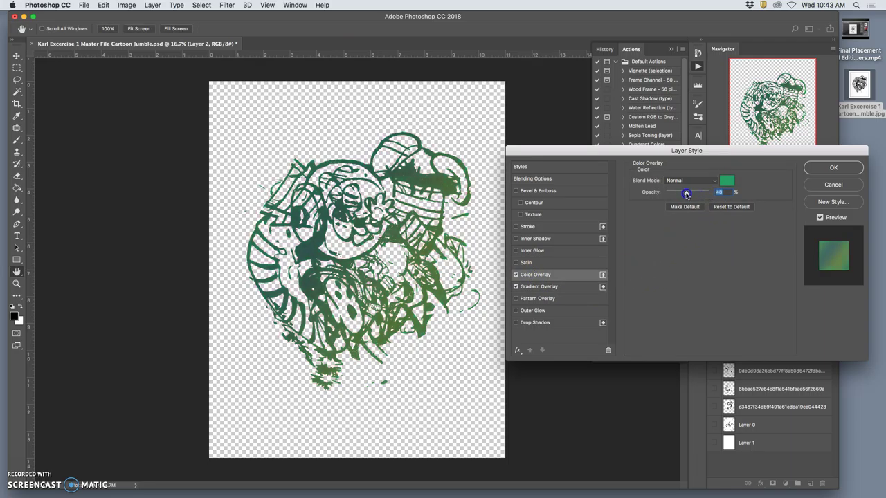
pyautogui.click(825, 169)
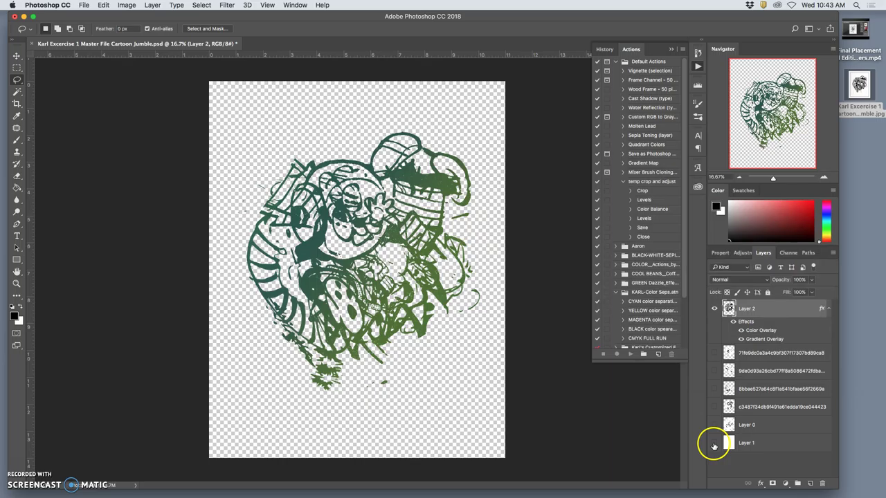
# Step: Show the white background layer and compare the artwork with the color overlay on and off, leaving both overlays visible
pyautogui.click(713, 445)
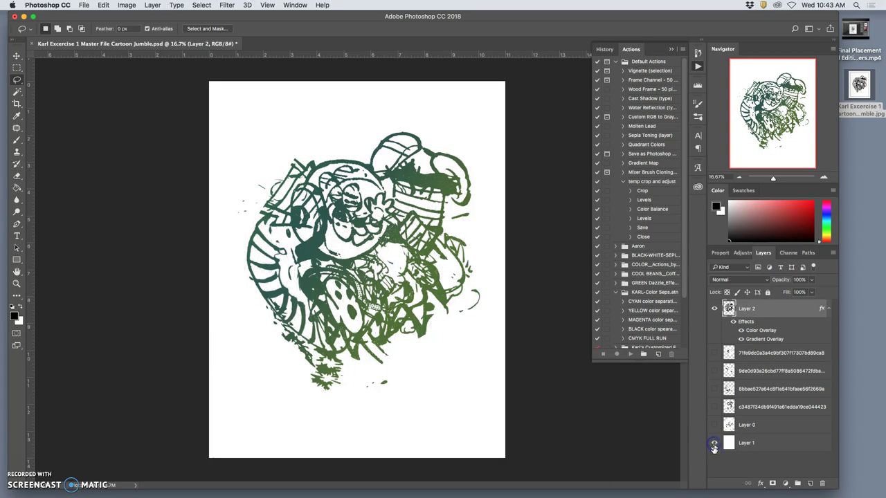
pyautogui.click(741, 331)
pyautogui.click(741, 331)
pyautogui.click(741, 331)
pyautogui.click(741, 331)
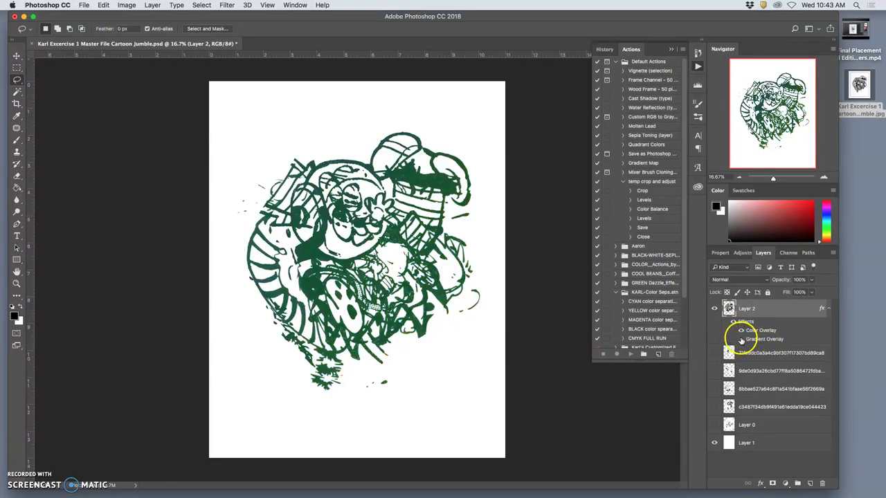
pyautogui.click(741, 339)
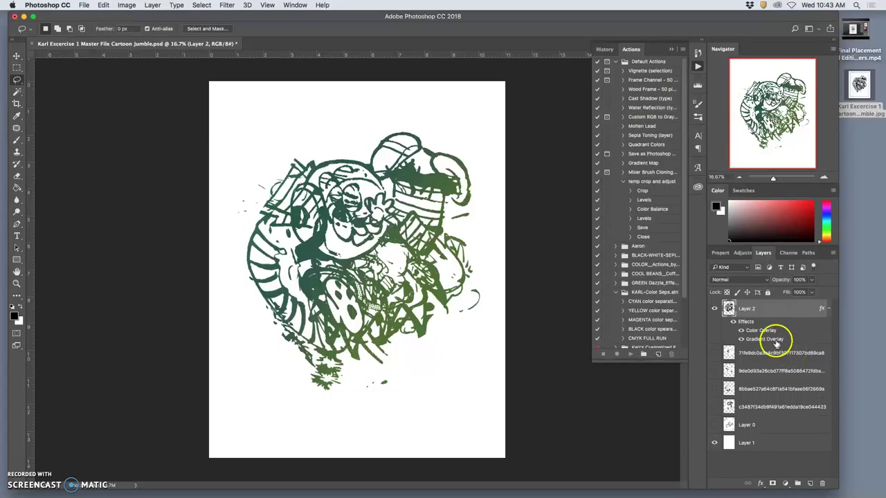
# Step: Set the Color Overlay to Lighten blend at 50% opacity, reposition the gradient, and apply the styles
pyautogui.doubleClick(764, 331)
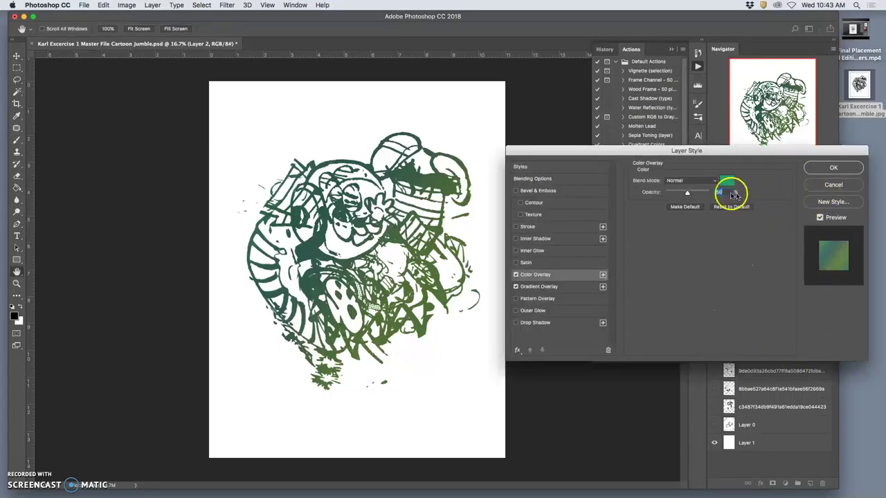
pyautogui.click(690, 181)
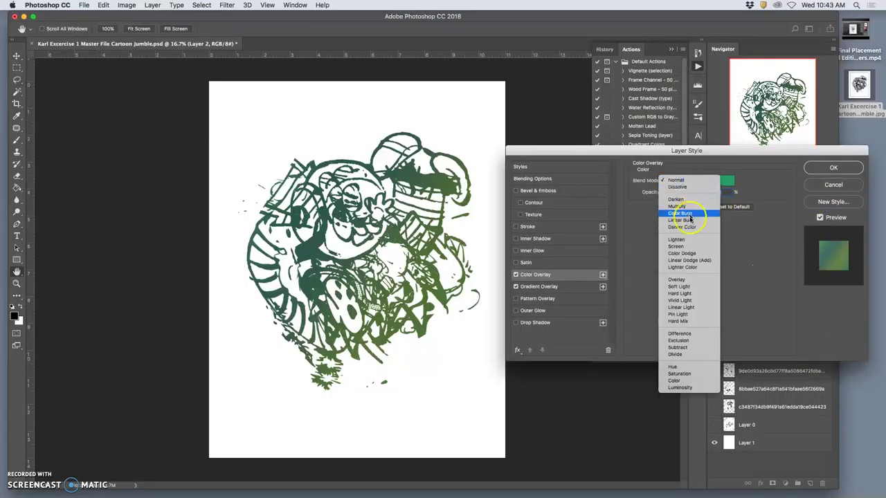
pyautogui.click(685, 240)
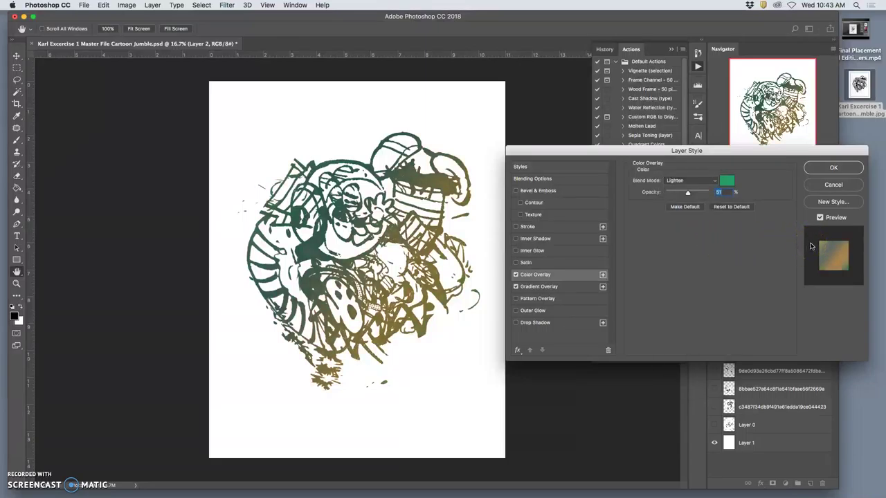
pyautogui.moveTo(811, 246); pyautogui.dragTo(478, 281)
pyautogui.moveTo(688, 193); pyautogui.dragTo(679, 195)
pyautogui.click(823, 170)
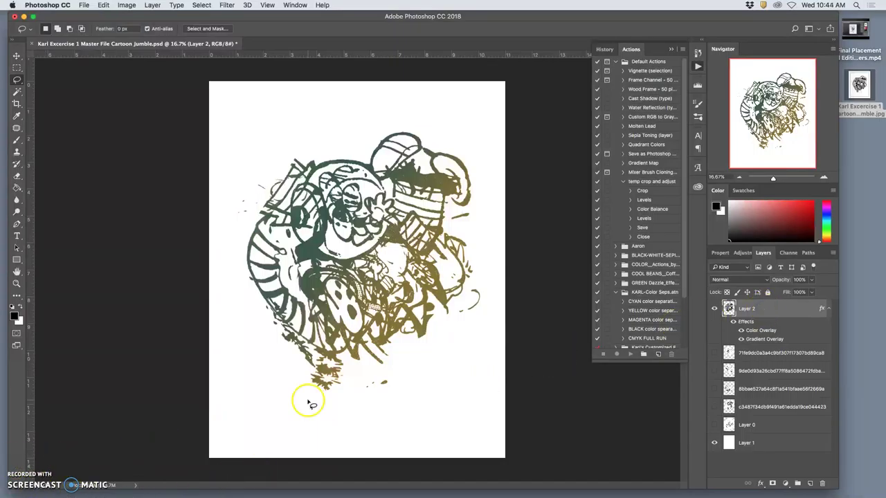
pyautogui.moveTo(546, 492)
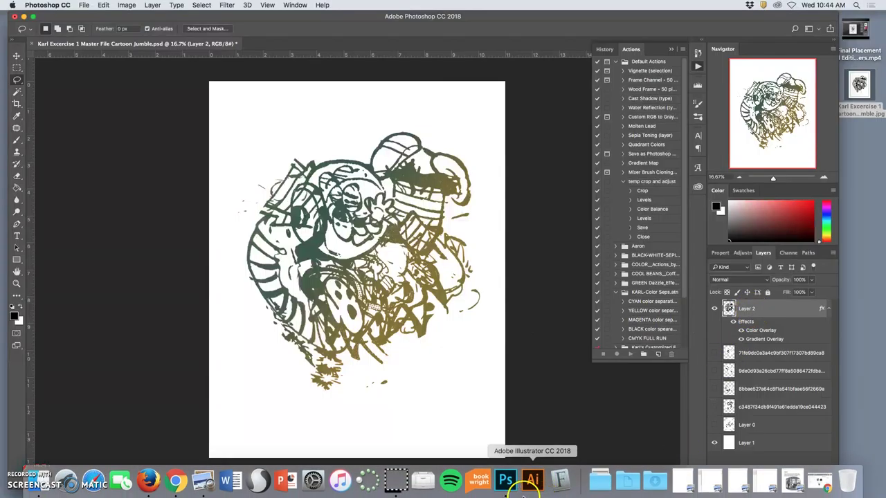
pyautogui.click(176, 483)
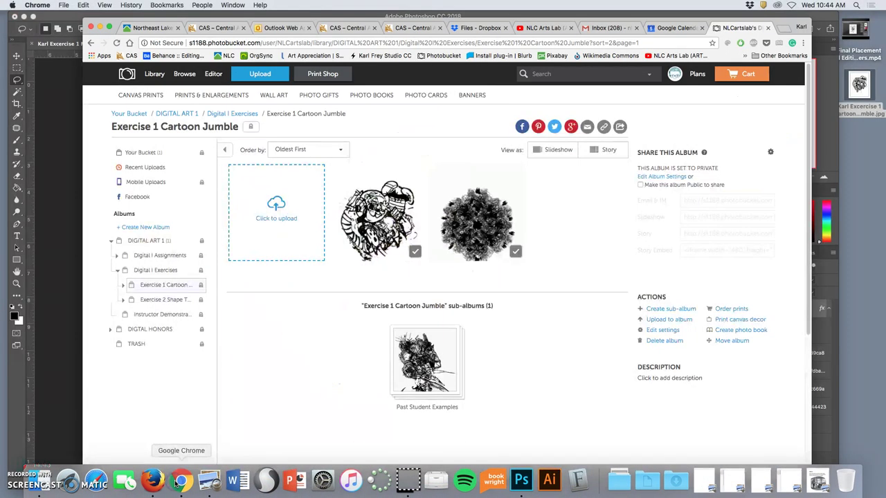
pyautogui.click(780, 29)
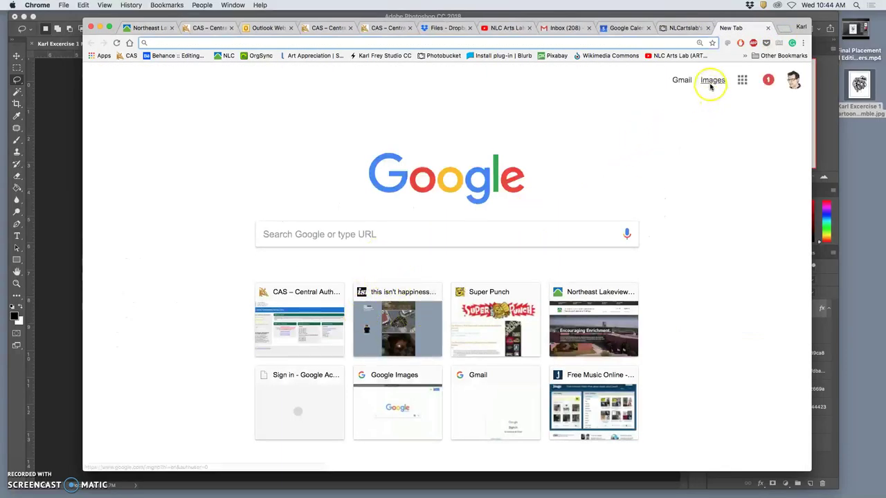
pyautogui.click(712, 80)
pyautogui.click(21, 466)
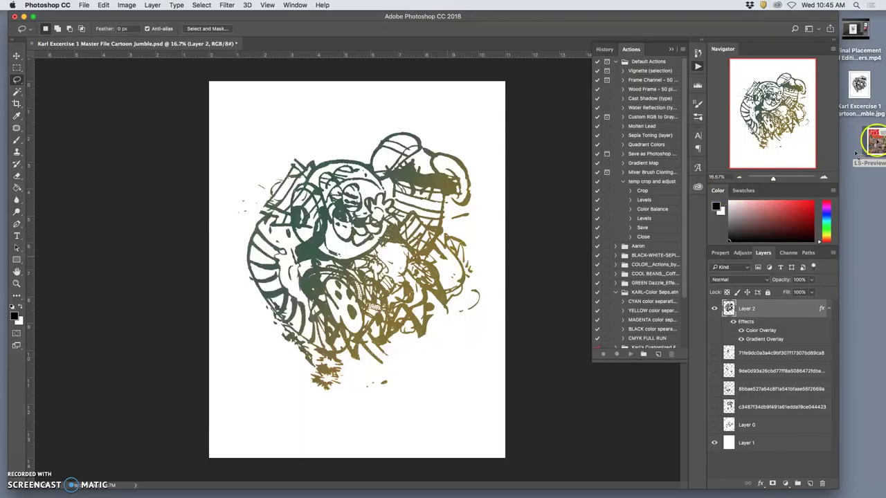
# Step: Place the LS-Preview comic image on the canvas, then show Layer 3 and hide LS-Preview3
pyautogui.moveTo(875, 140); pyautogui.dragTo(423, 252)
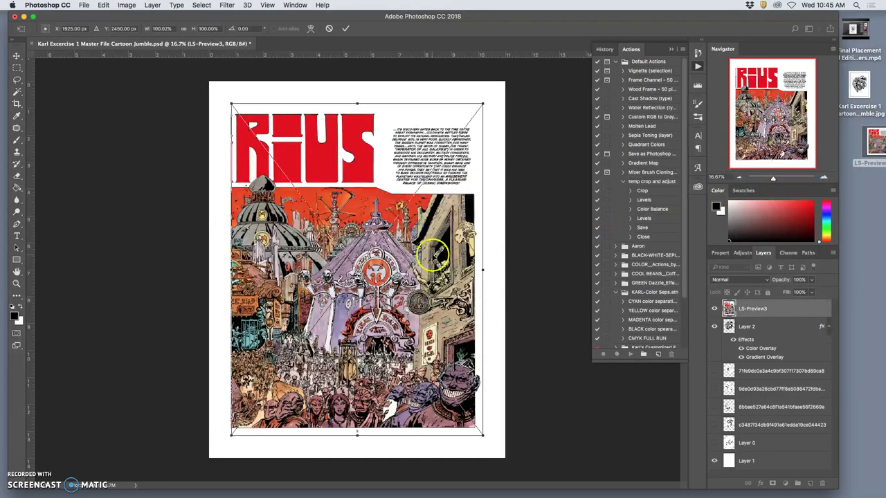
pyautogui.press('Return')
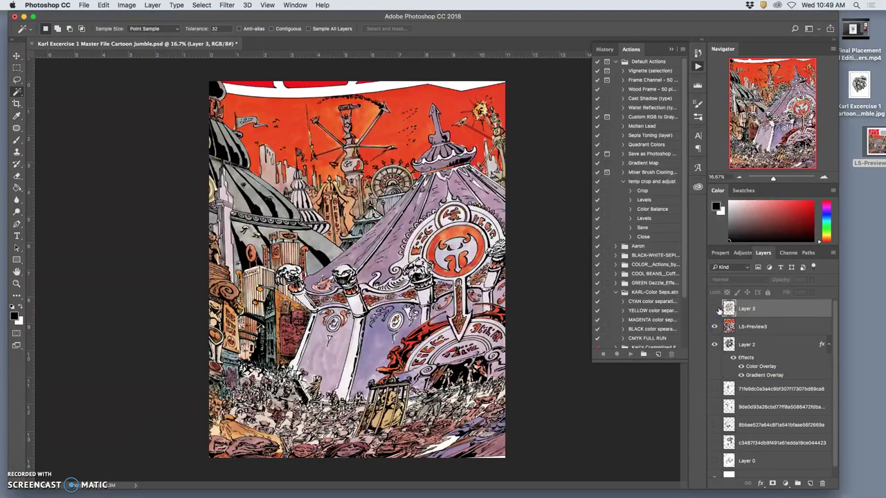
pyautogui.moveTo(715, 309); pyautogui.dragTo(715, 327)
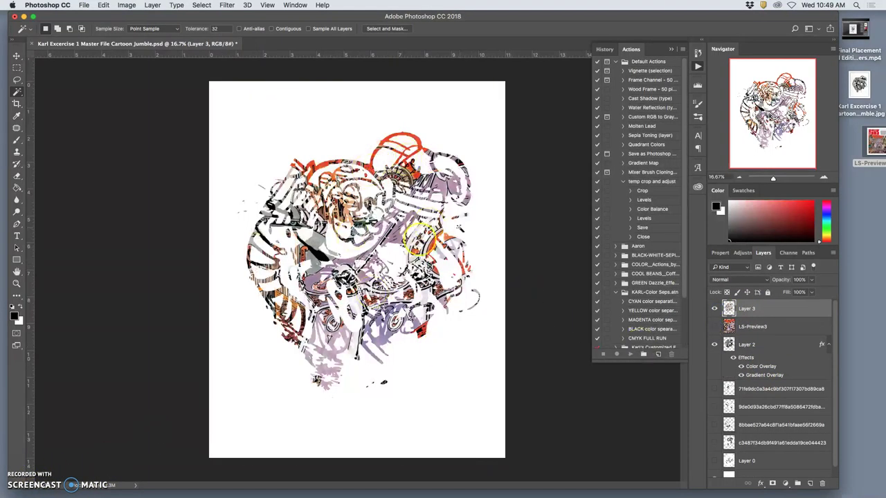